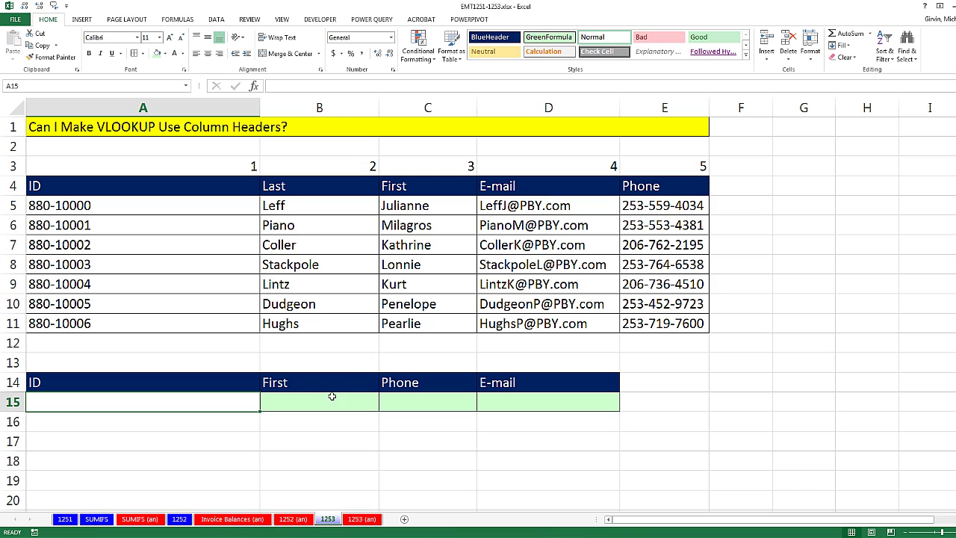
# - Examine the First, E-mail and Phone columns, their numbers in row 3, and how their order compares with the headers in row 14
pyautogui.moveTo(446, 186); pyautogui.dragTo(452, 320)
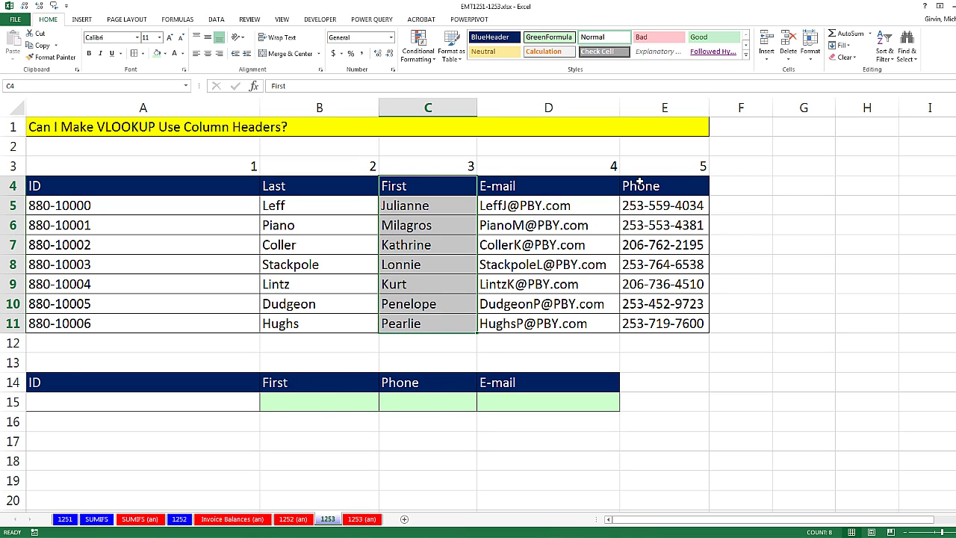
pyautogui.moveTo(640, 182); pyautogui.dragTo(649, 318)
pyautogui.moveTo(532, 189); pyautogui.dragTo(535, 329)
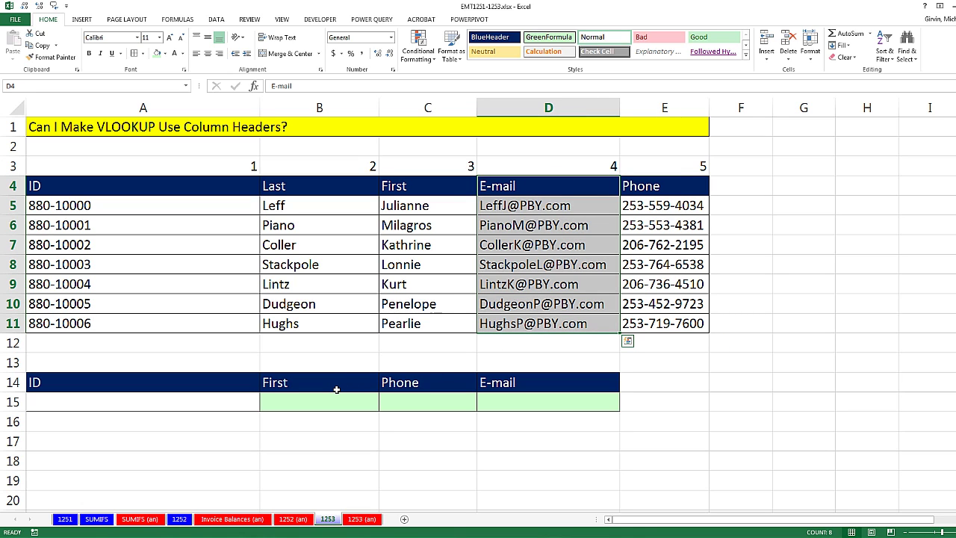
pyautogui.click(457, 166)
pyautogui.click(504, 159)
pyautogui.click(634, 168)
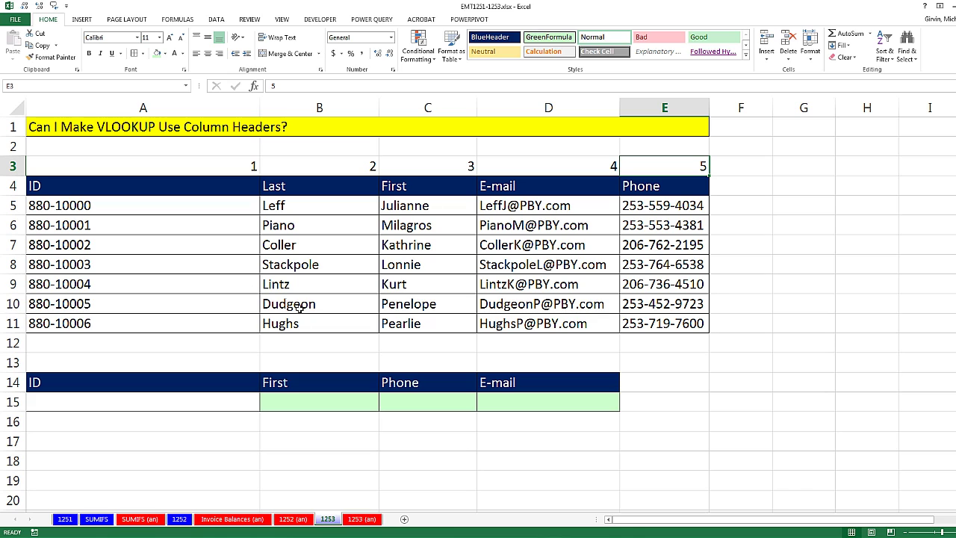
pyautogui.click(388, 385)
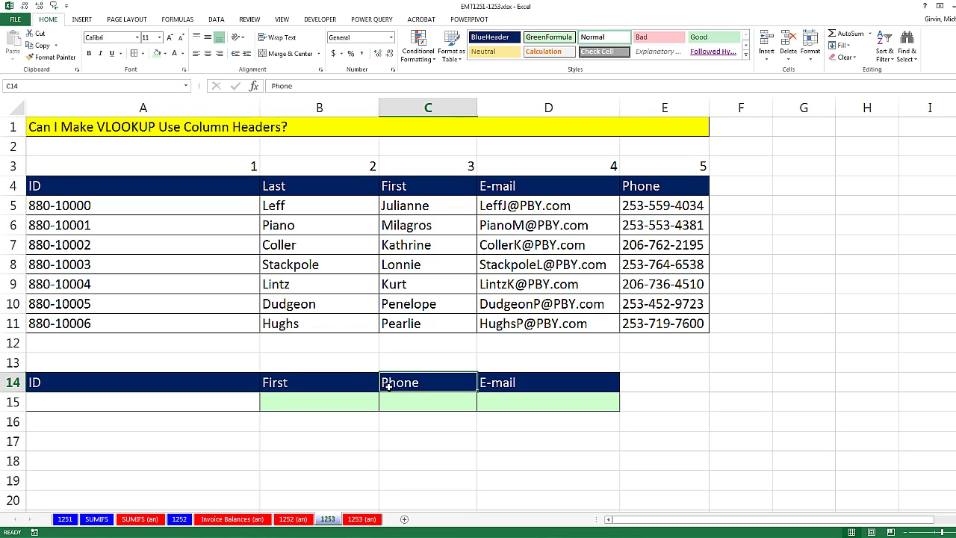
pyautogui.click(531, 192)
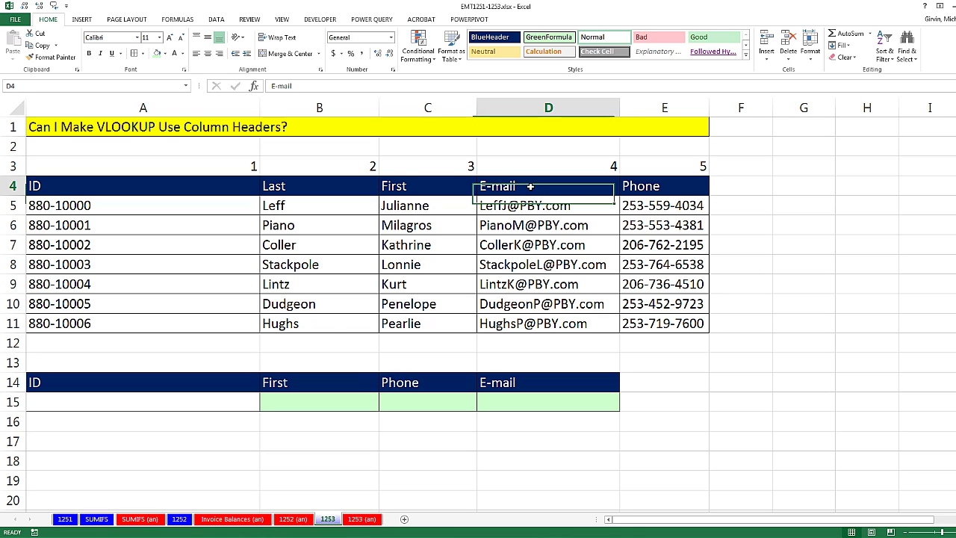
pyautogui.click(632, 186)
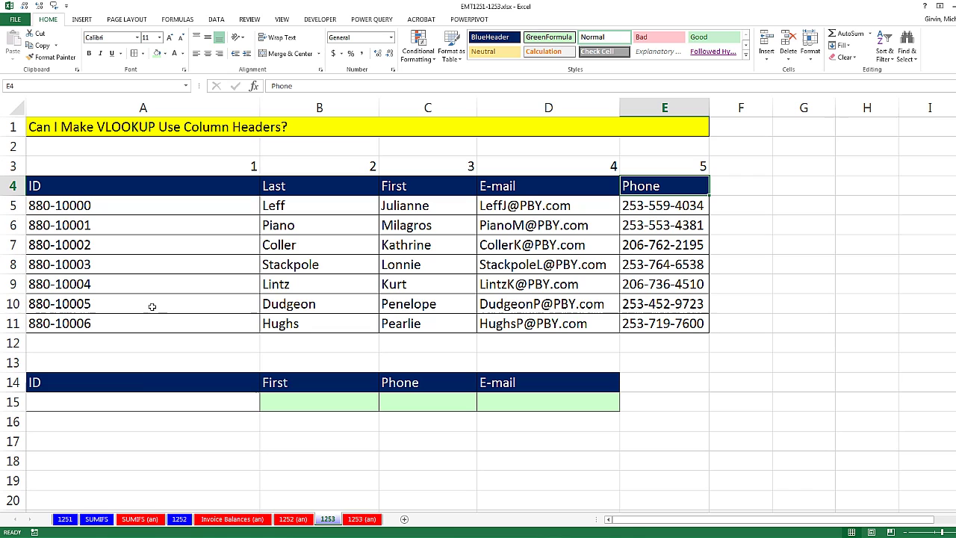
# - Add a list validation to A15 with source =$A$5:$A$11, and choose the third ID from its drop-down
pyautogui.click(141, 402)
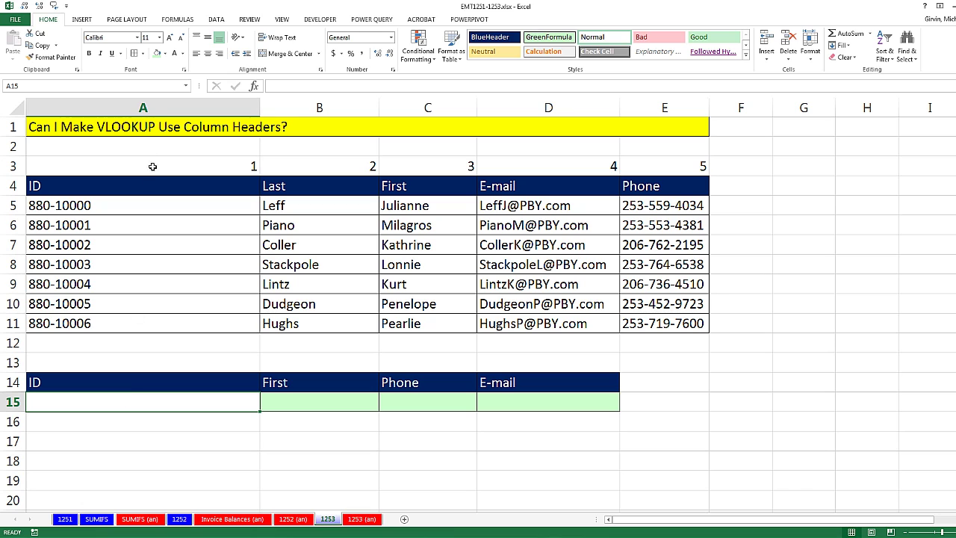
pyautogui.click(215, 19)
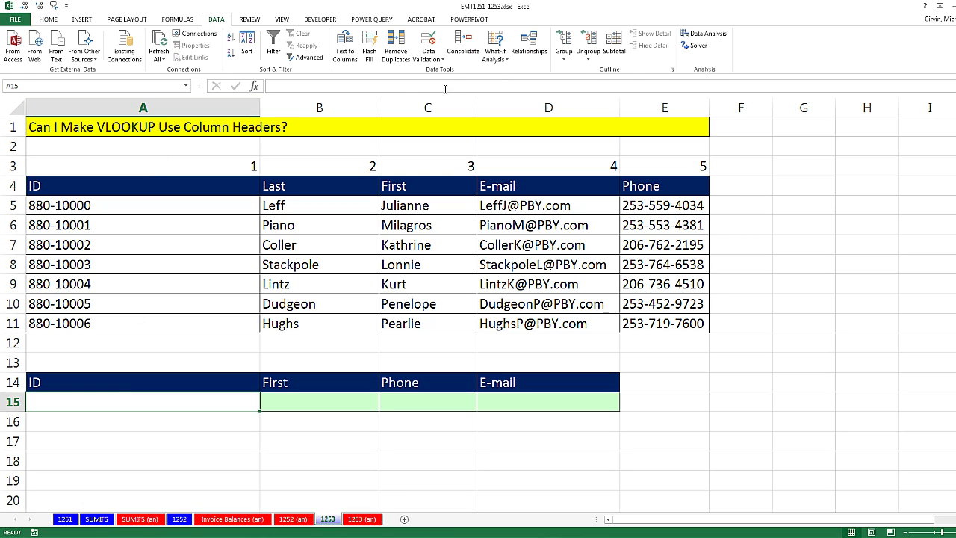
pyautogui.click(430, 56)
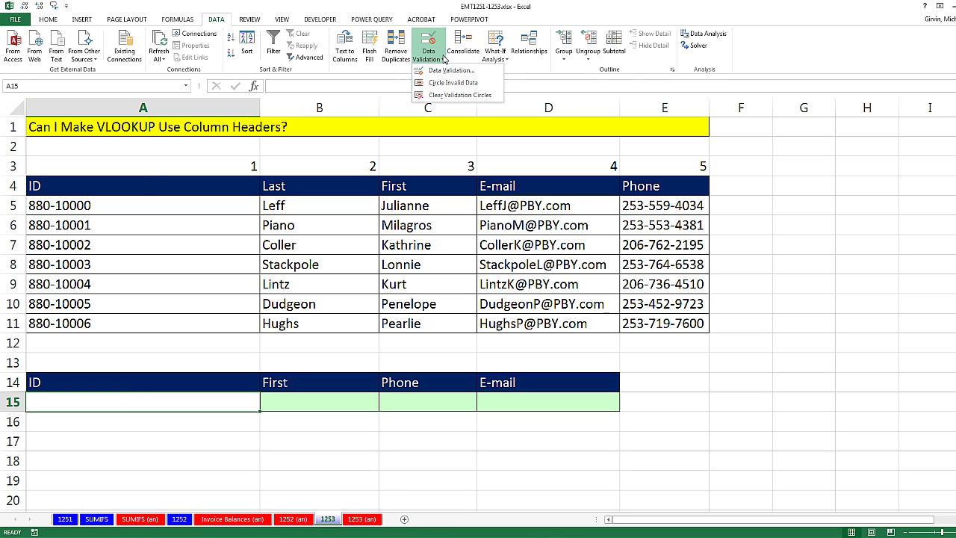
pyautogui.click(448, 70)
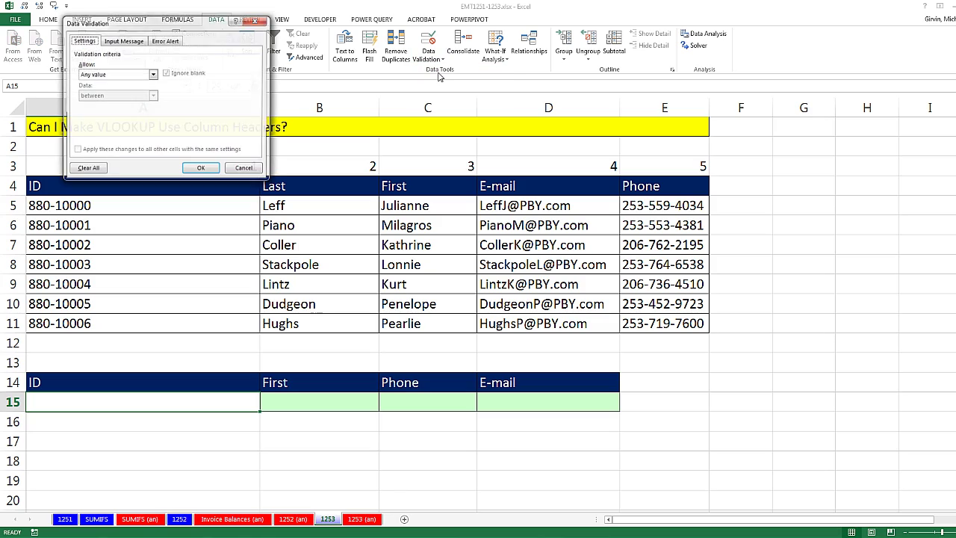
pyautogui.moveTo(180, 25); pyautogui.dragTo(308, 196)
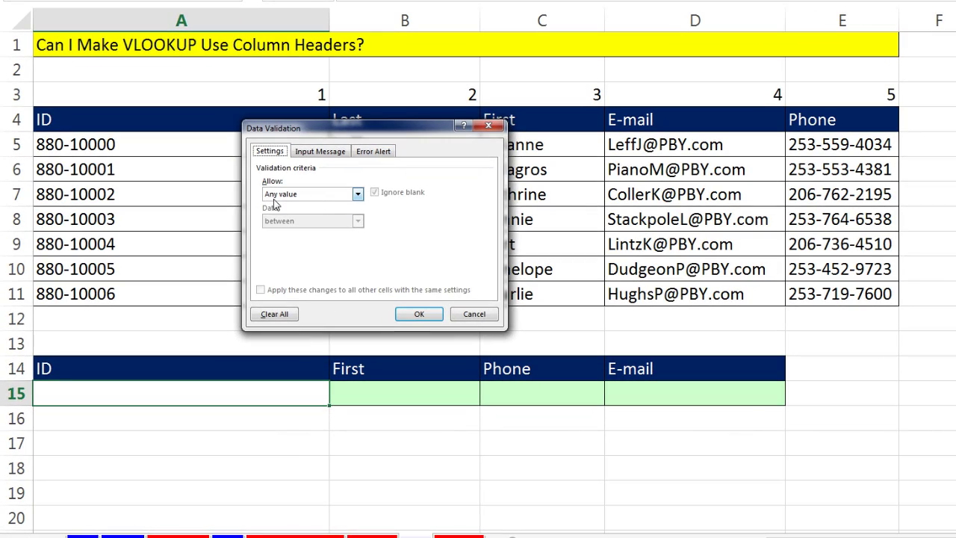
pyautogui.click(359, 194)
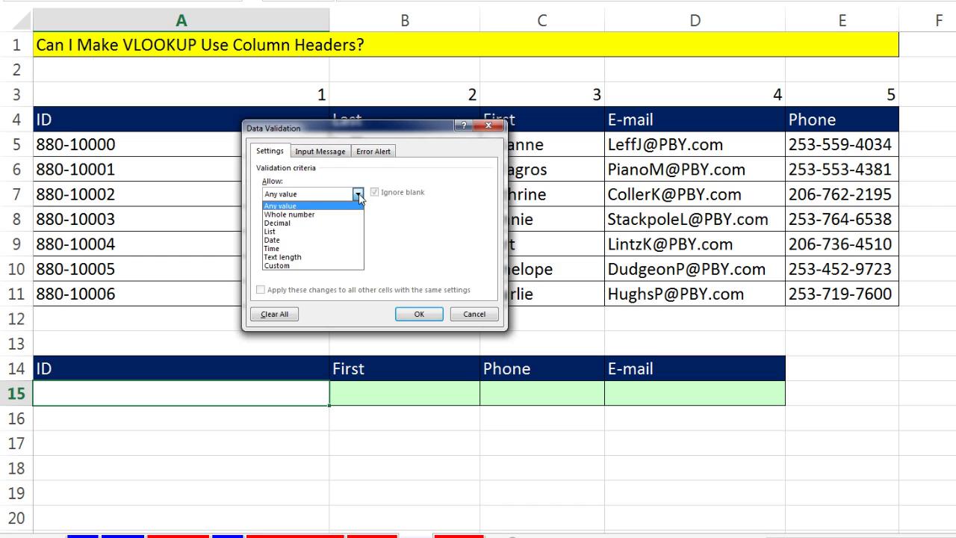
pyautogui.click(279, 231)
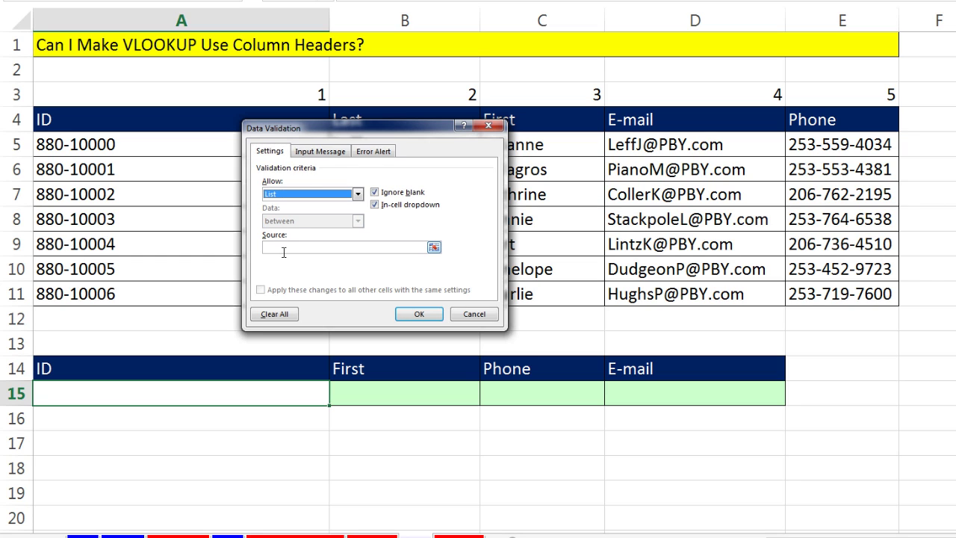
pyautogui.moveTo(307, 132); pyautogui.dragTo(421, 138)
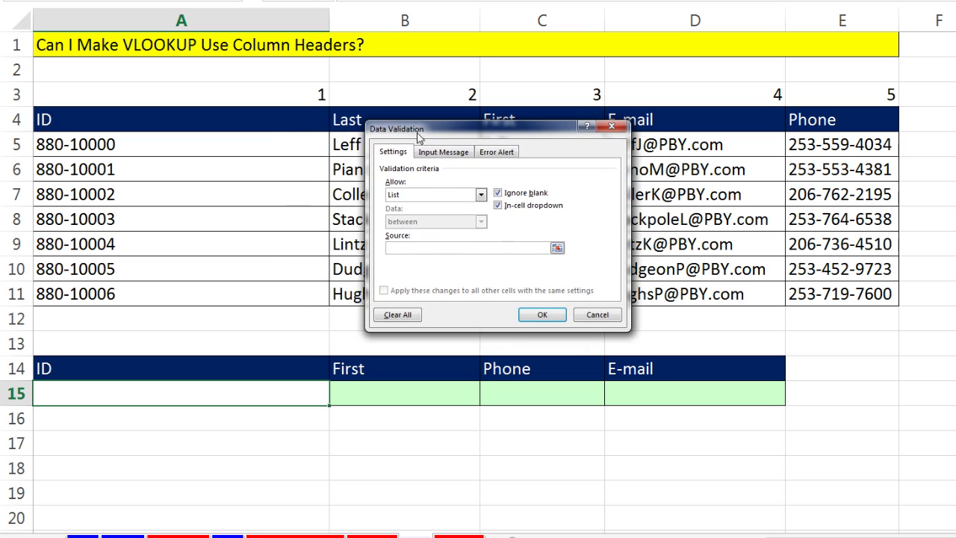
pyautogui.moveTo(288, 142); pyautogui.dragTo(283, 294)
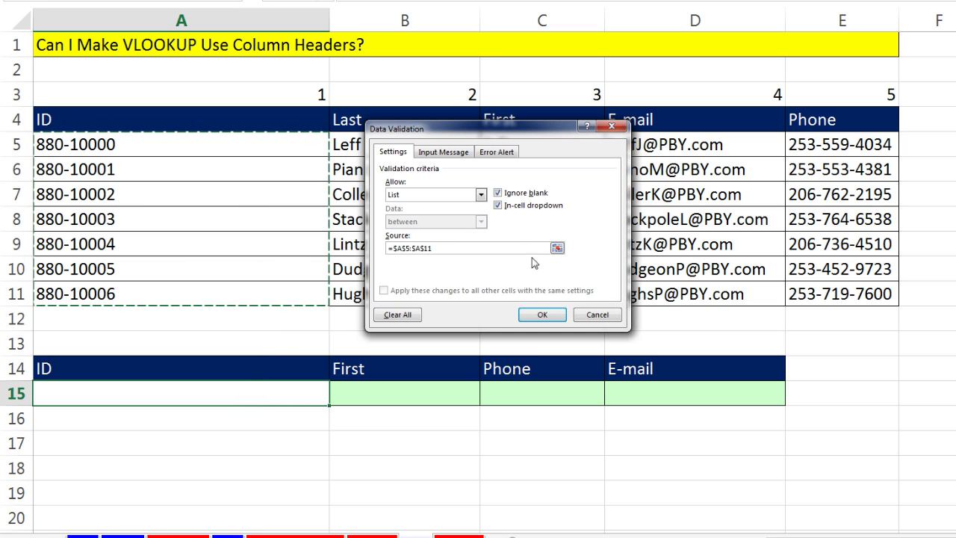
pyautogui.click(542, 316)
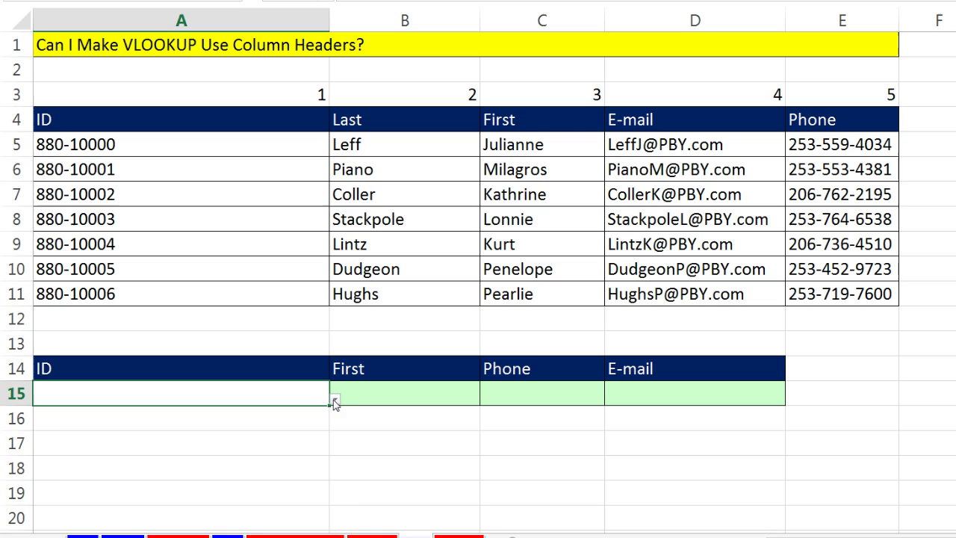
pyautogui.click(335, 399)
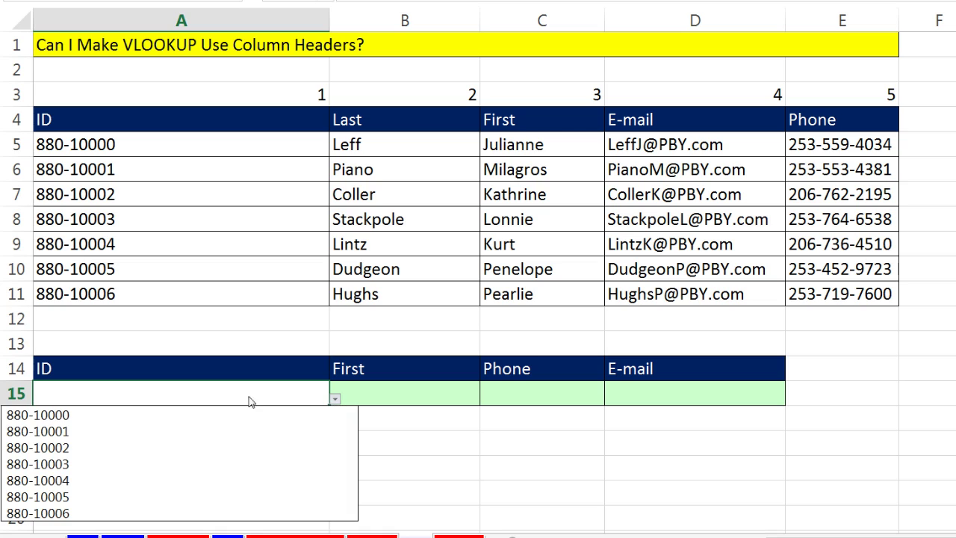
pyautogui.click(102, 449)
# - Write the exact-match formula =VLOOKUP($A$15,A5:E11,3,0) in B15 under the First header
pyautogui.click(396, 397)
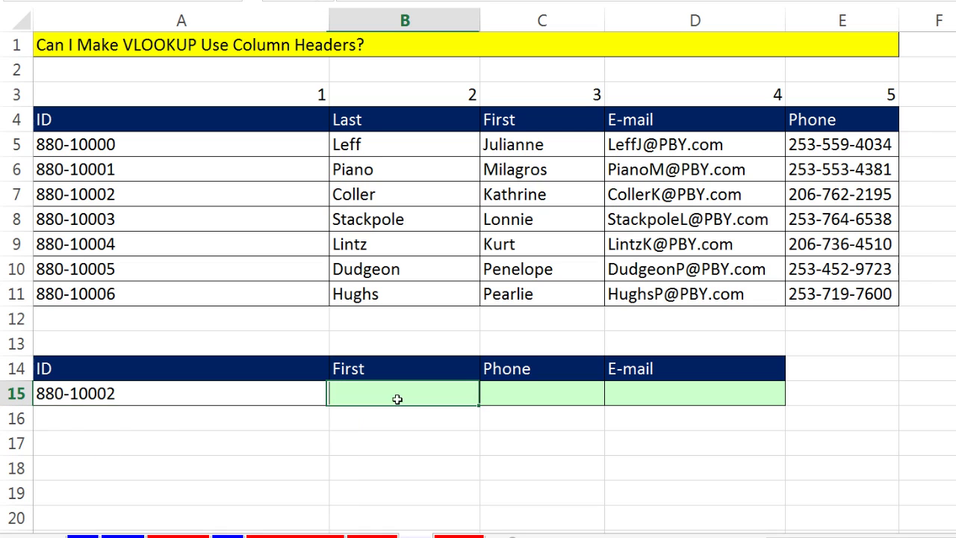
pyautogui.write('=vl')
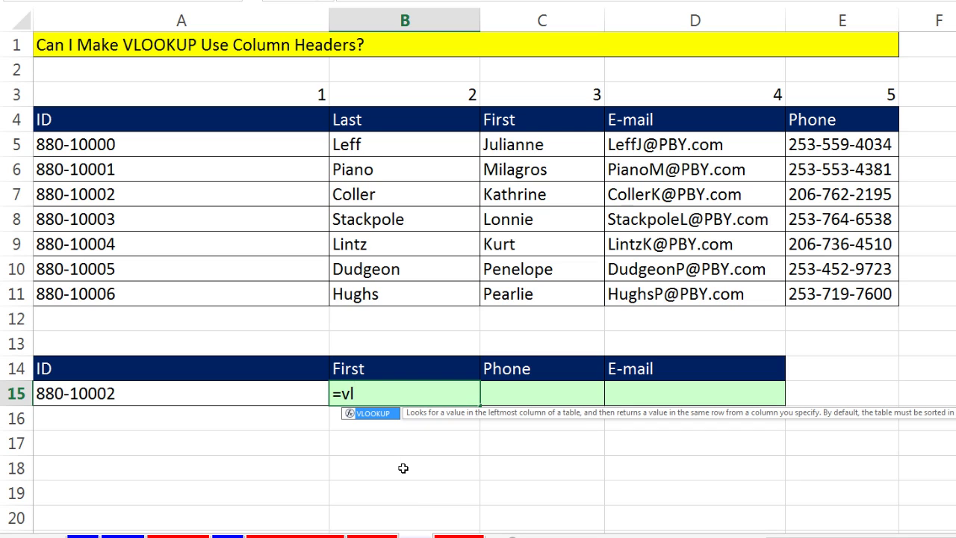
pyautogui.press('Tab')
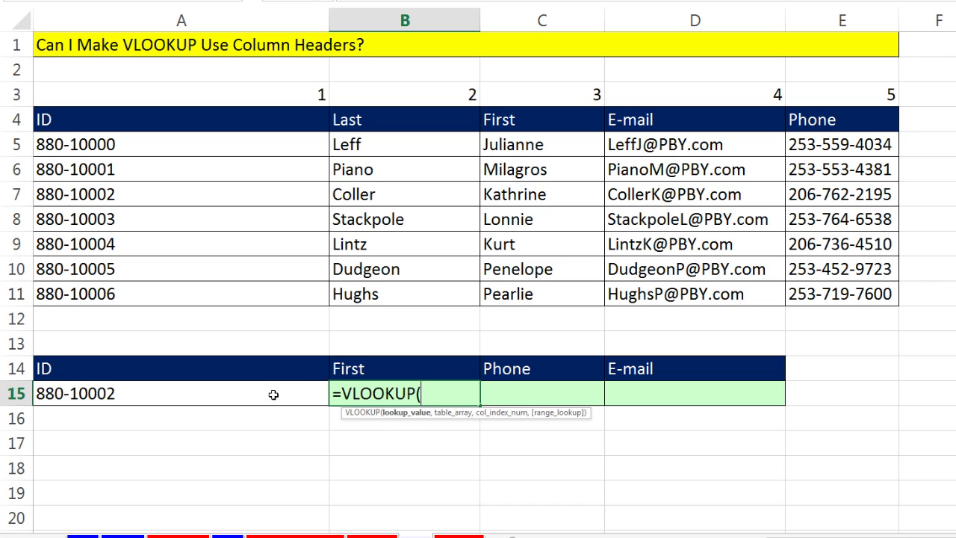
pyautogui.click(185, 385)
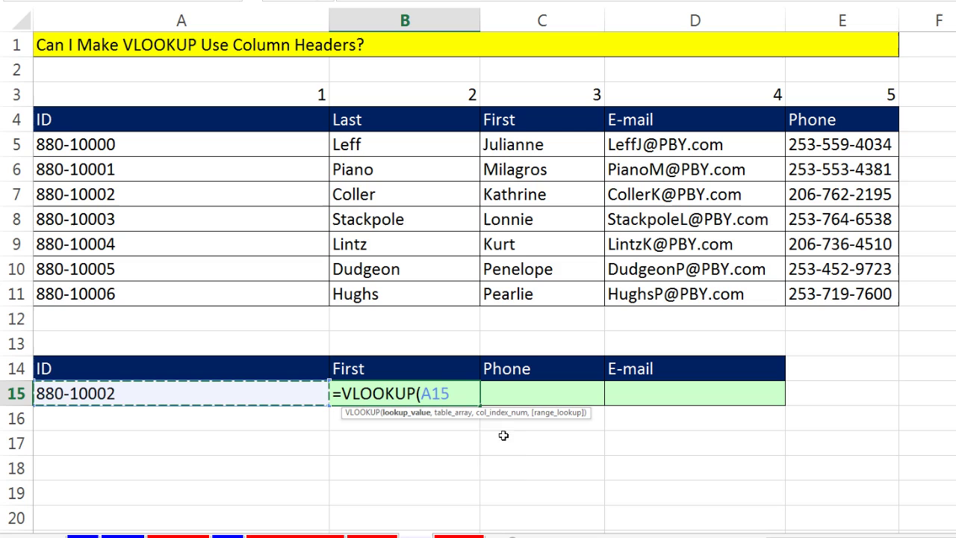
pyautogui.press('F4')
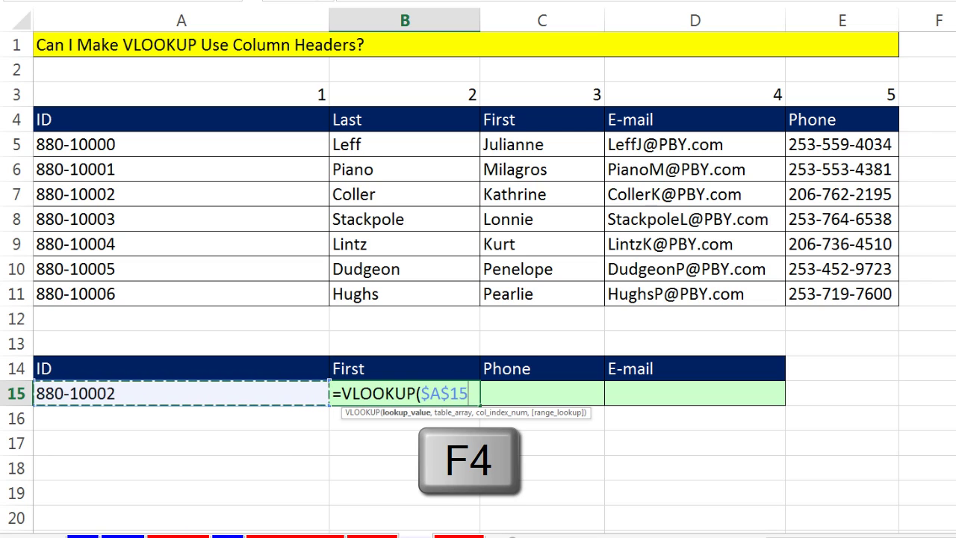
pyautogui.write(',')
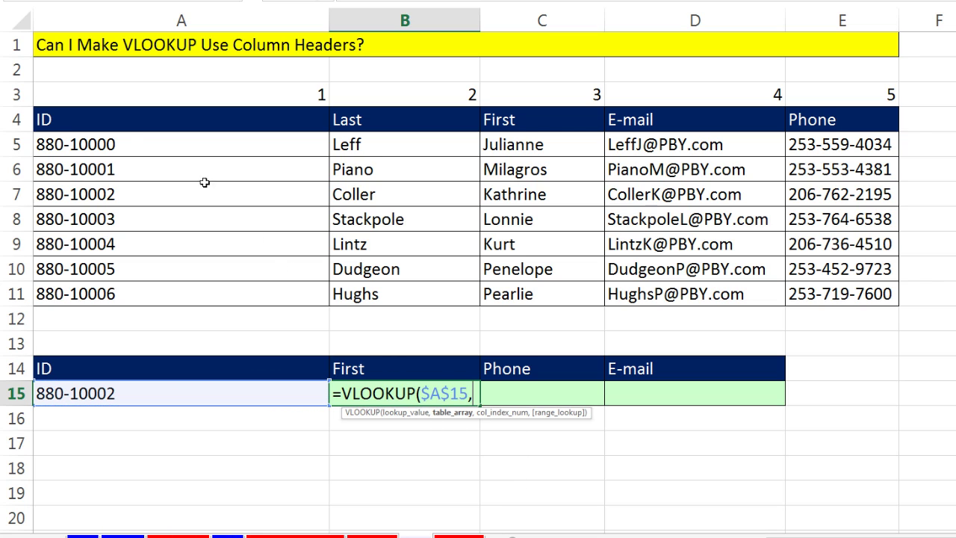
pyautogui.moveTo(129, 146); pyautogui.dragTo(813, 303)
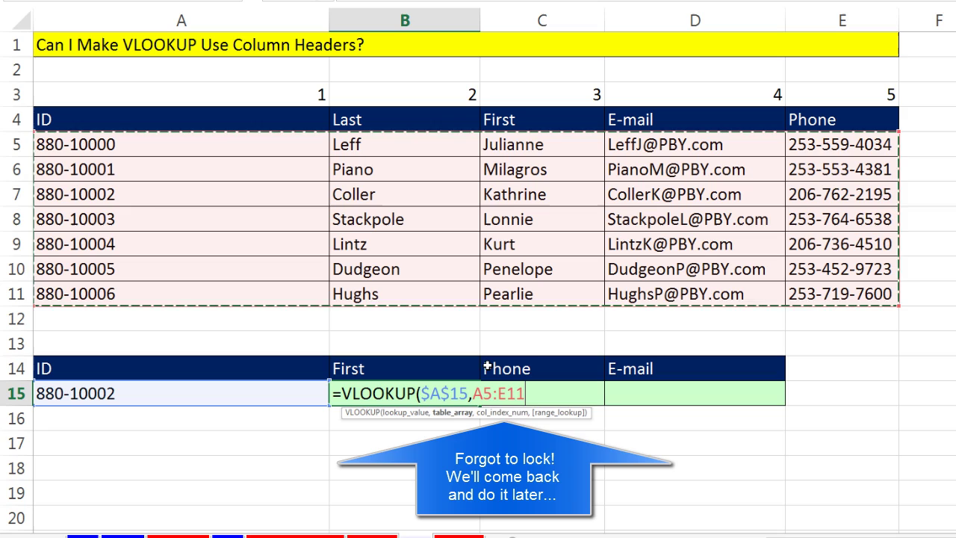
pyautogui.write(',')
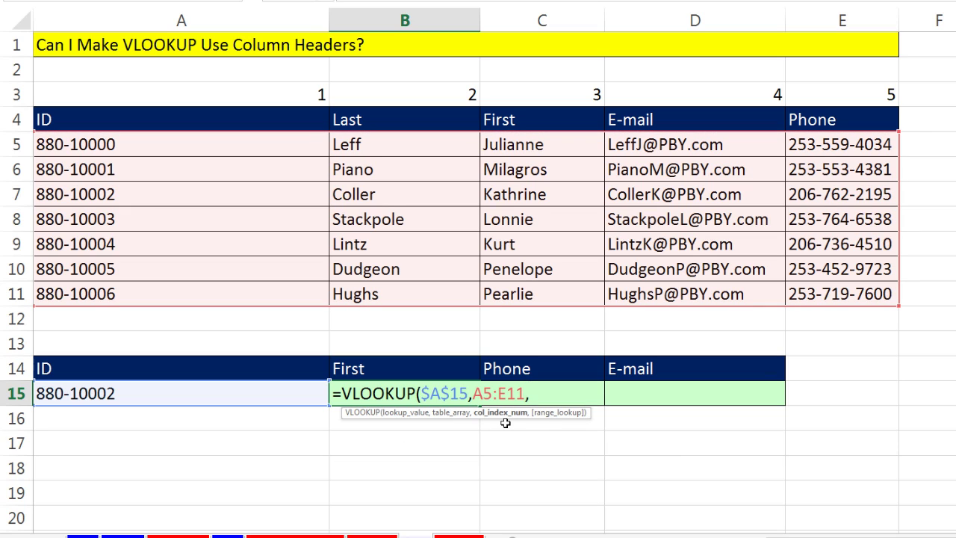
pyautogui.write('3,')
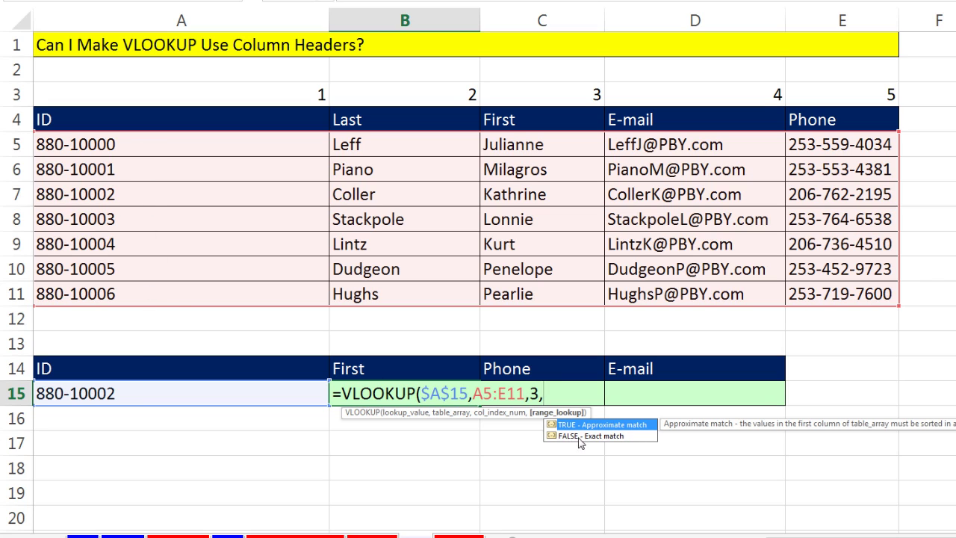
pyautogui.write('0')
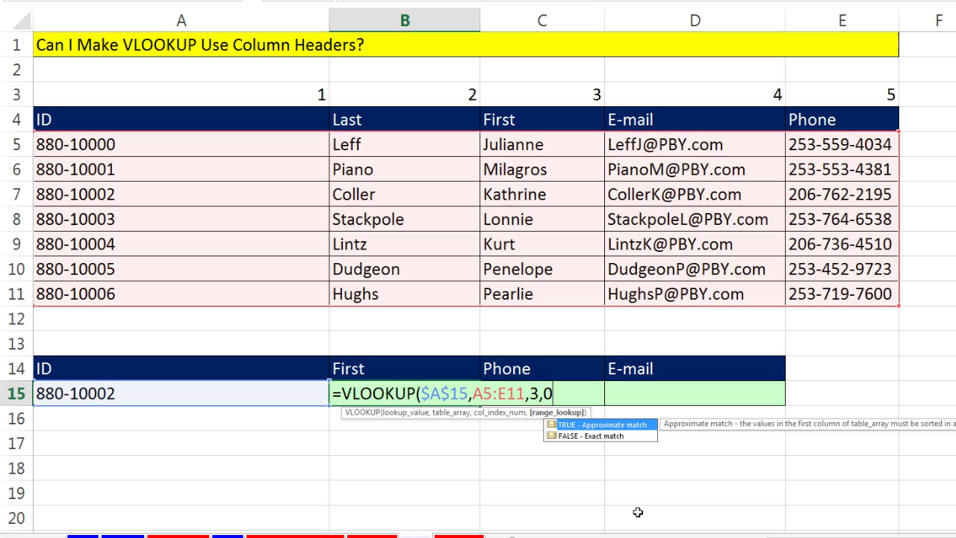
pyautogui.write(')')
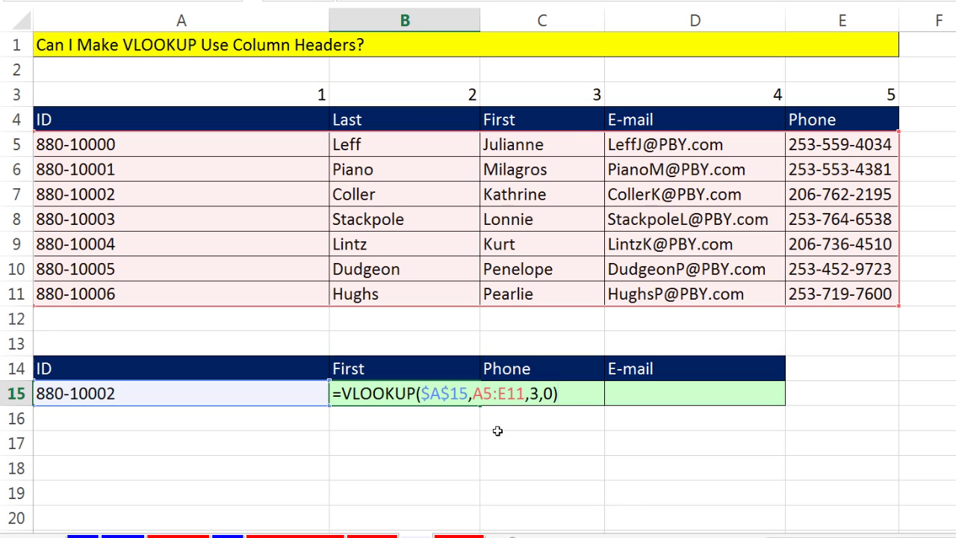
# - Make the table array in B15's VLOOKUP absolute as $A$5:$E$11 and enter the formula
pyautogui.click(487, 393)
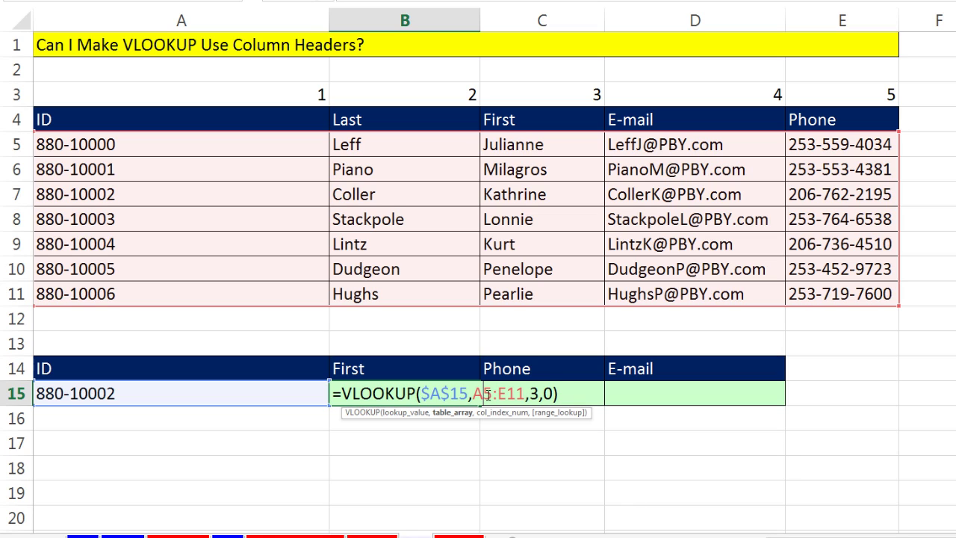
pyautogui.click(452, 414)
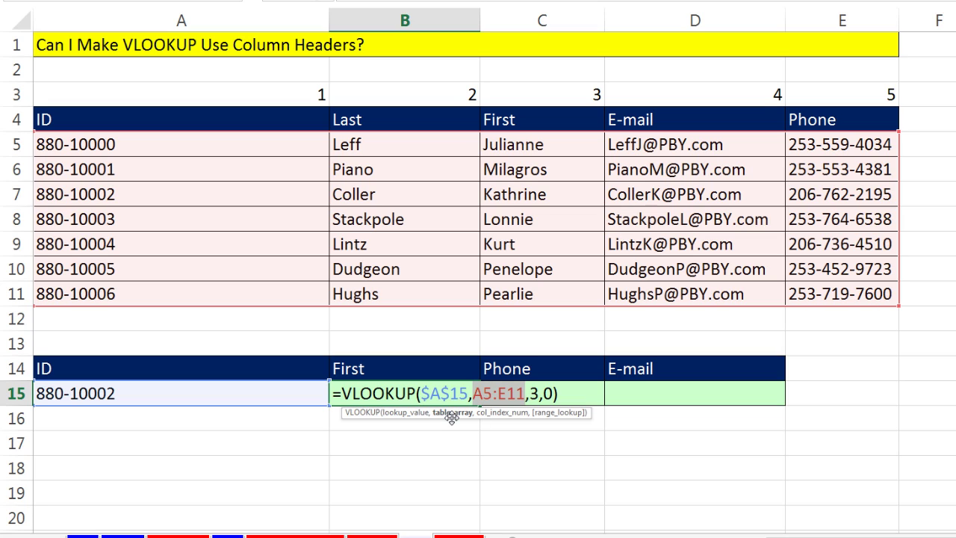
pyautogui.press('F4')
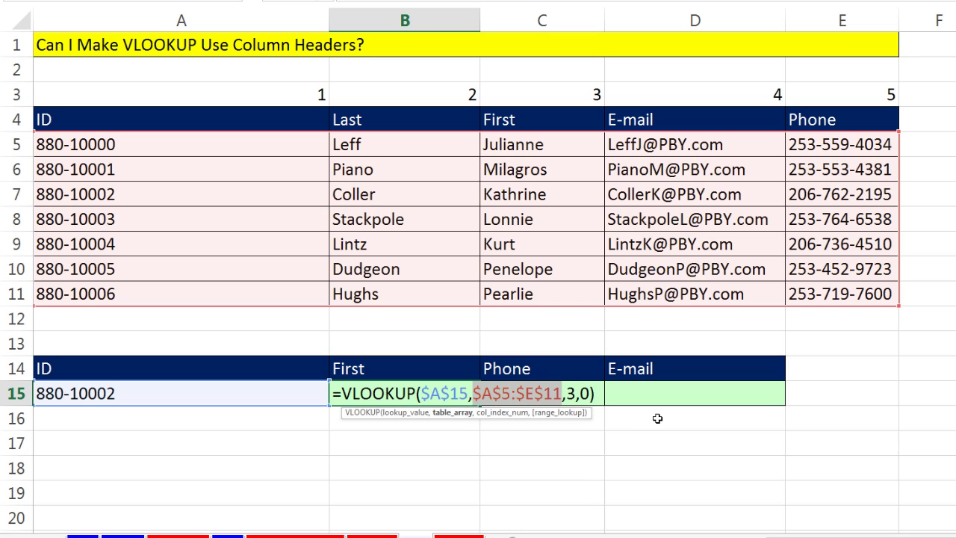
pyautogui.hotkey('ctrl', 'Return')
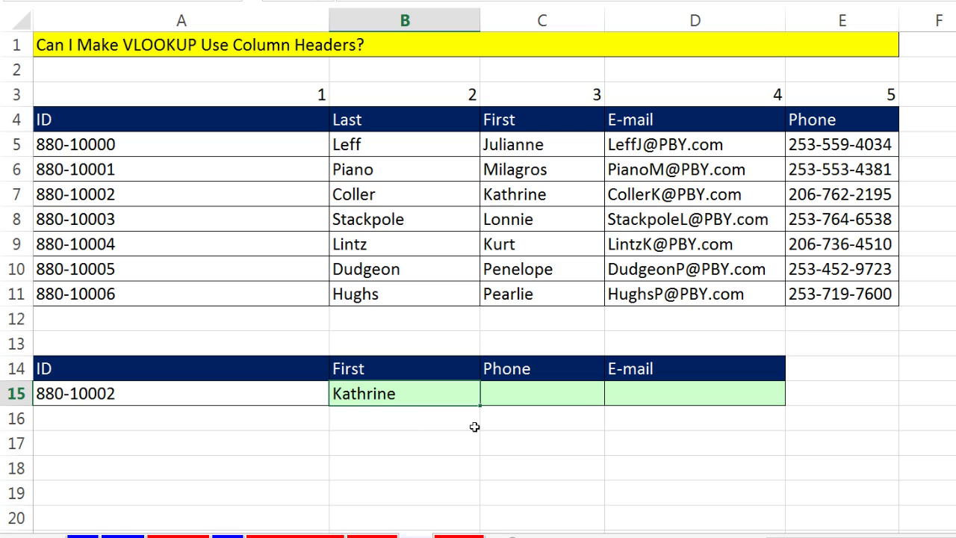
# - Copy the VLOOKUP formula from B15 across to D15 and inspect the copied formulas in C15 and D15
pyautogui.moveTo(480, 405); pyautogui.dragTo(738, 412)
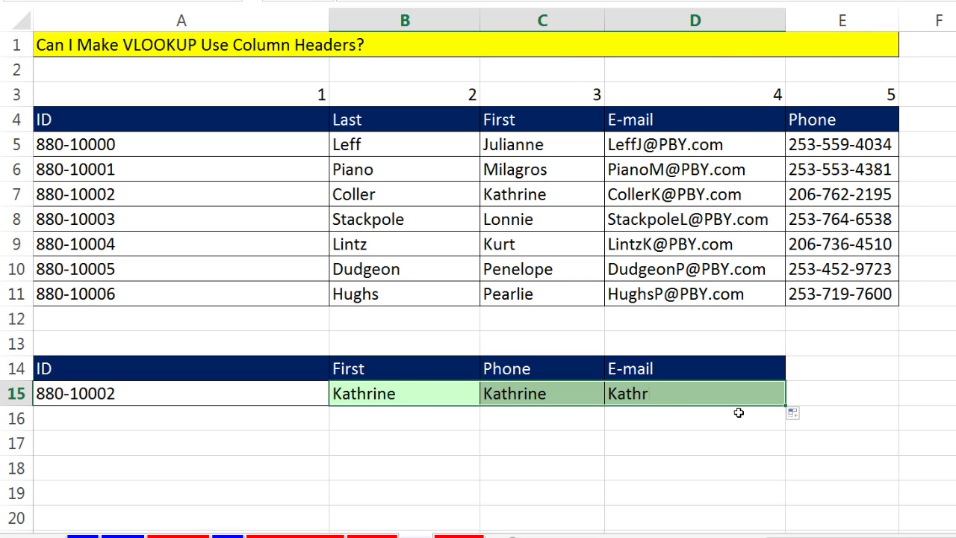
pyautogui.doubleClick(548, 392)
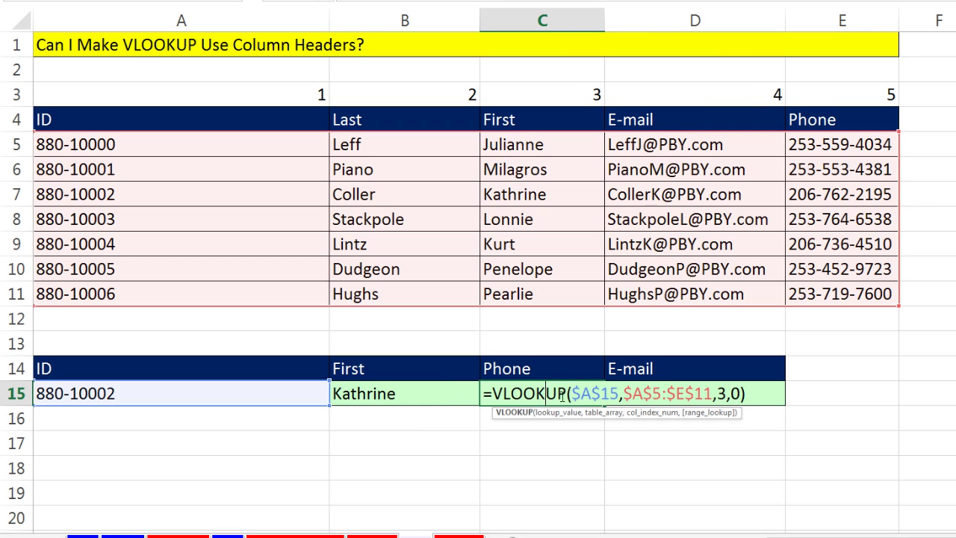
pyautogui.press('Escape')
pyautogui.doubleClick(705, 399)
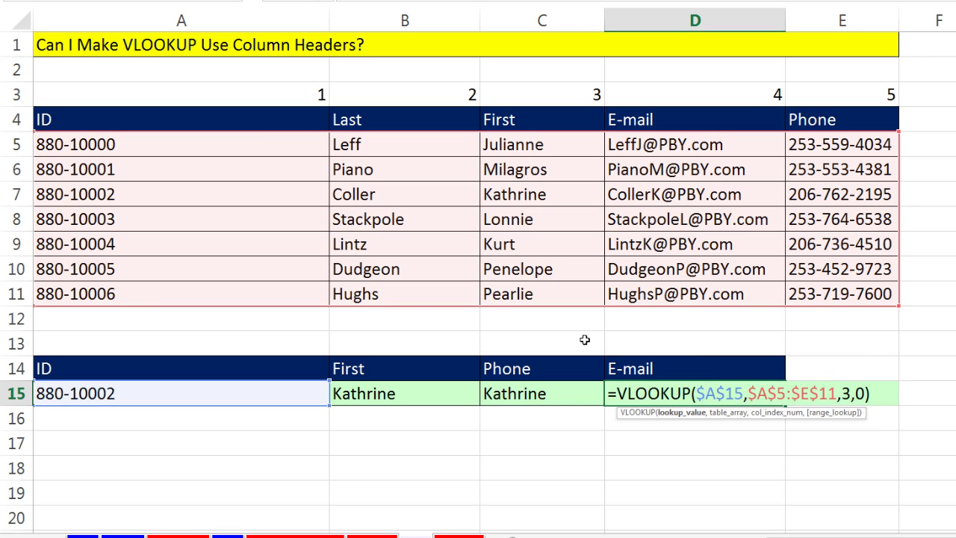
# - Examine the lookup headers in B14:D14 and compare them with the table's column headers in A4:E4
pyautogui.press('Escape')
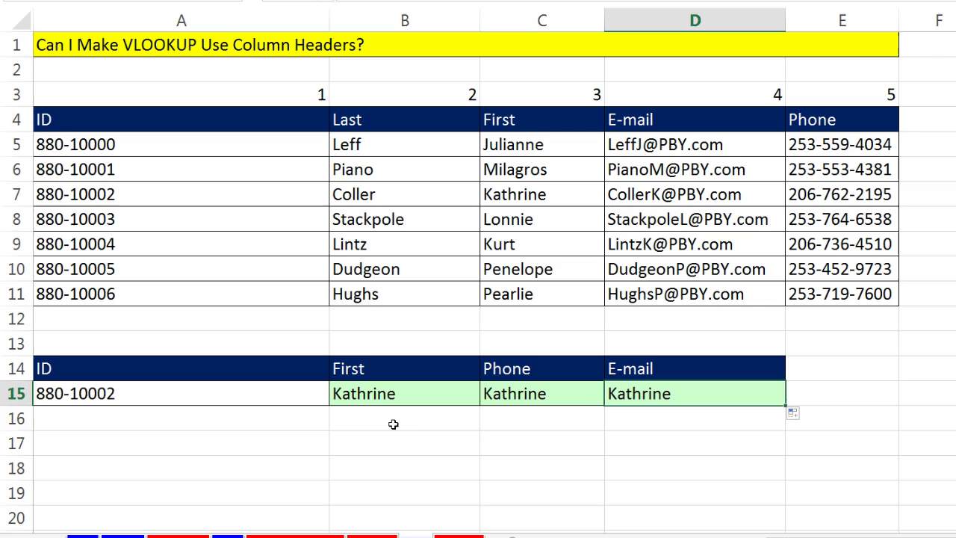
pyautogui.click(395, 423)
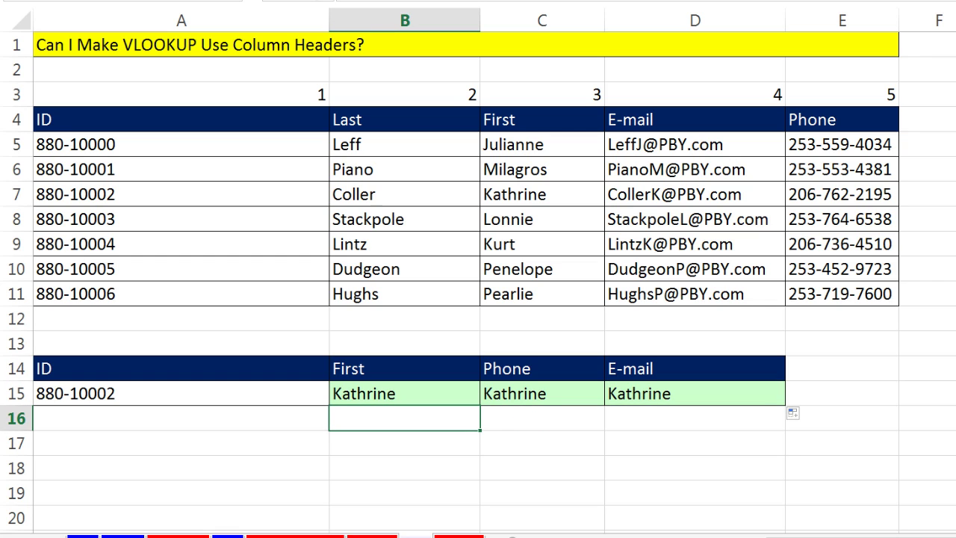
pyautogui.click(387, 364)
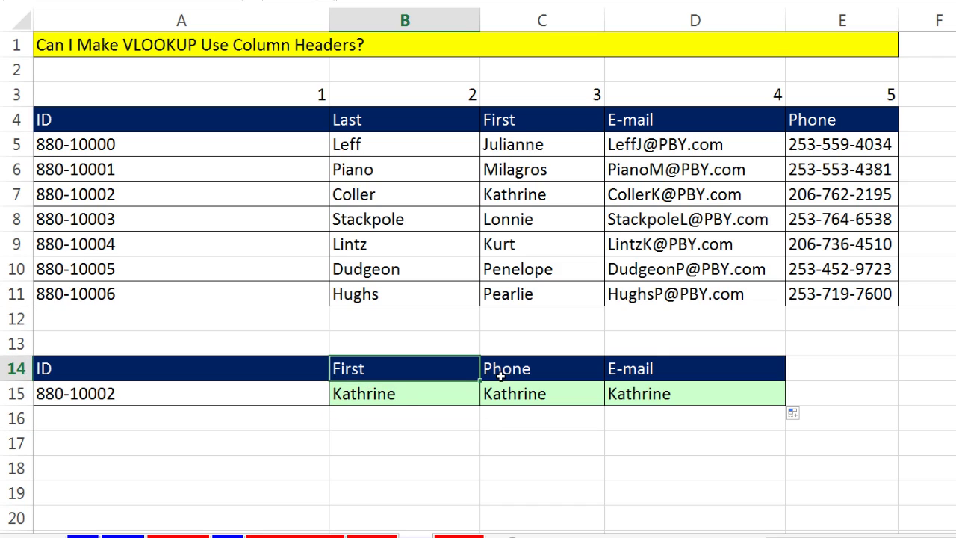
pyautogui.click(502, 376)
pyautogui.click(635, 374)
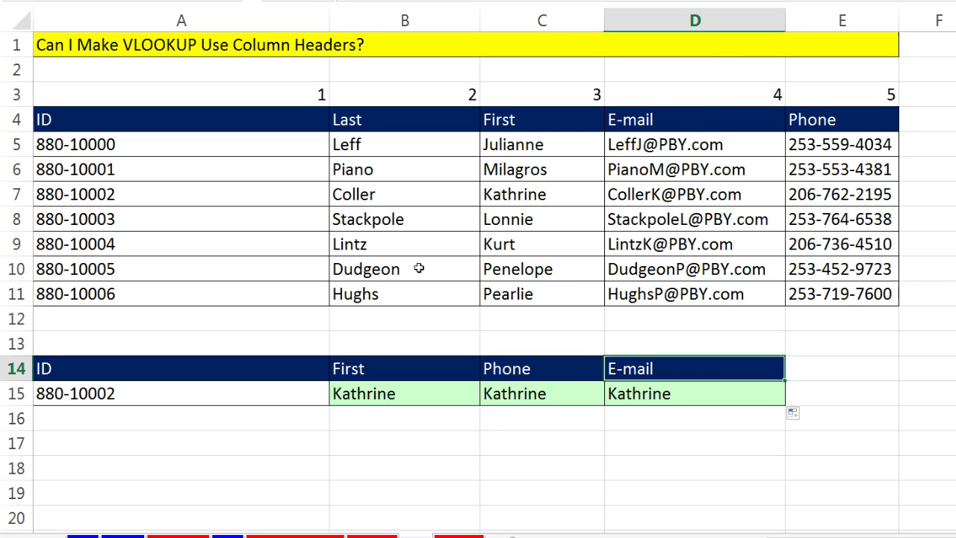
pyautogui.click(165, 116)
pyautogui.moveTo(325, 116); pyautogui.dragTo(849, 120)
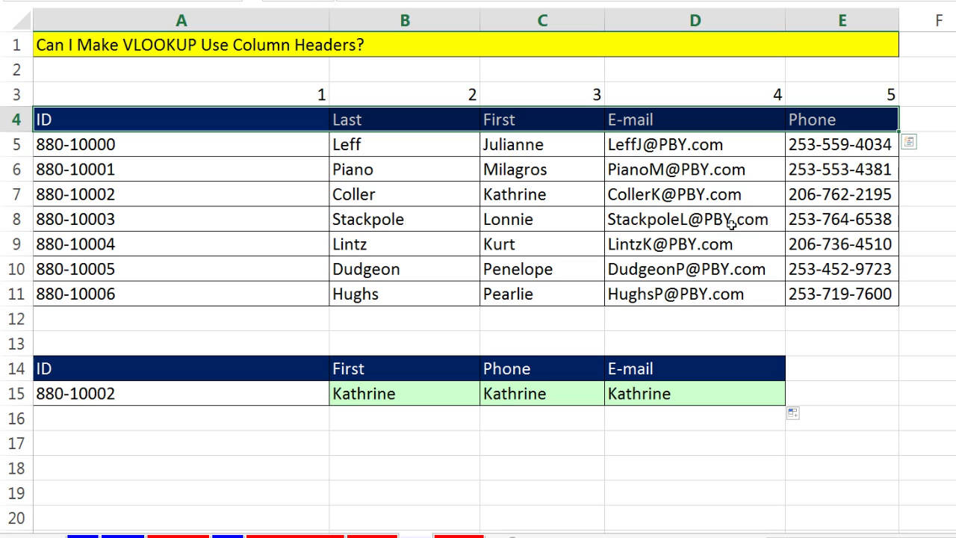
# - Enter the exact-match formula =MATCH(B14,$A$4:$E$4,0) in B16 and copy it across to D16
pyautogui.click(411, 421)
pyautogui.write('=ma')
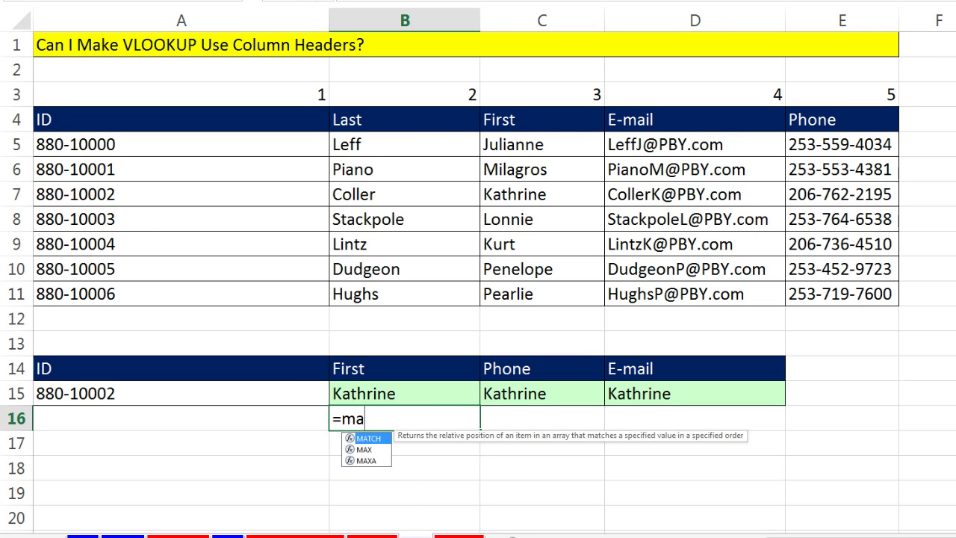
pyautogui.press('Tab')
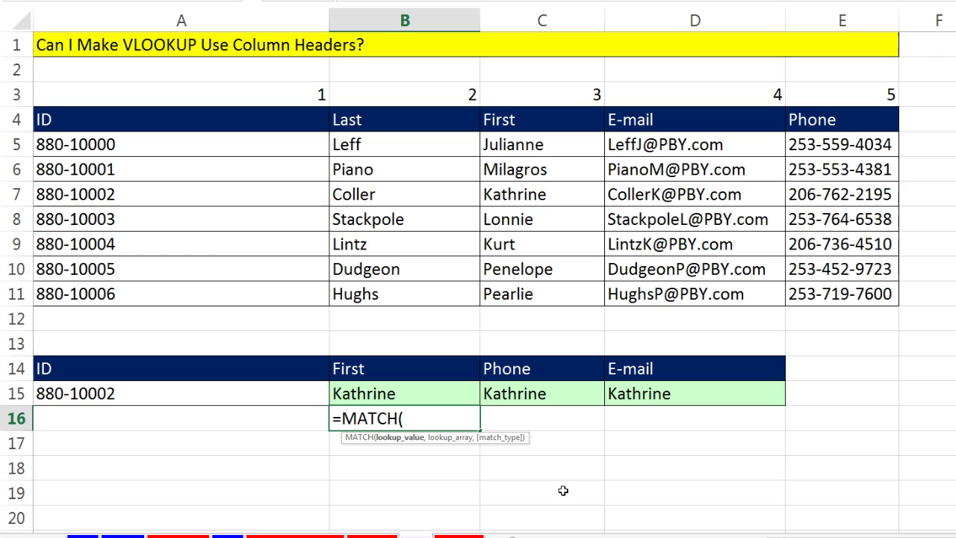
pyautogui.click(379, 363)
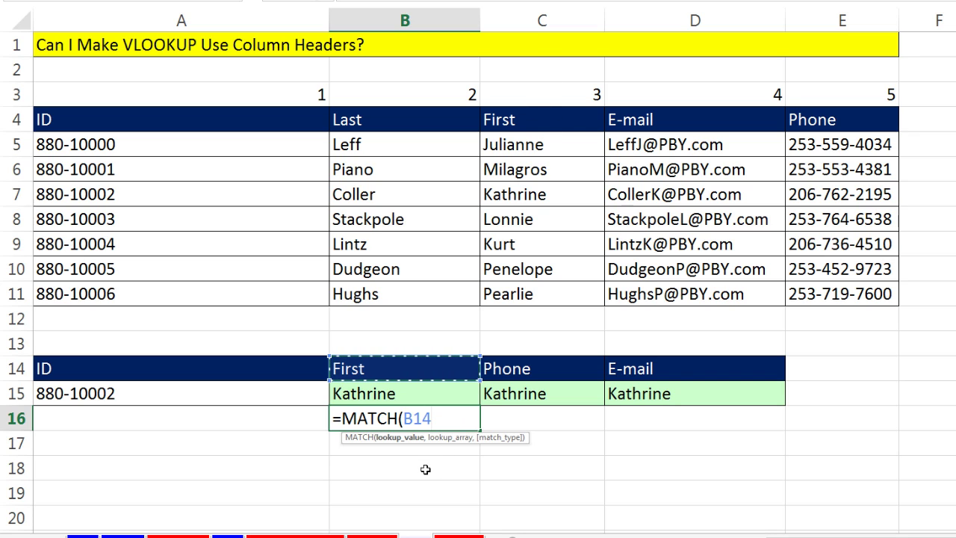
pyautogui.write(',')
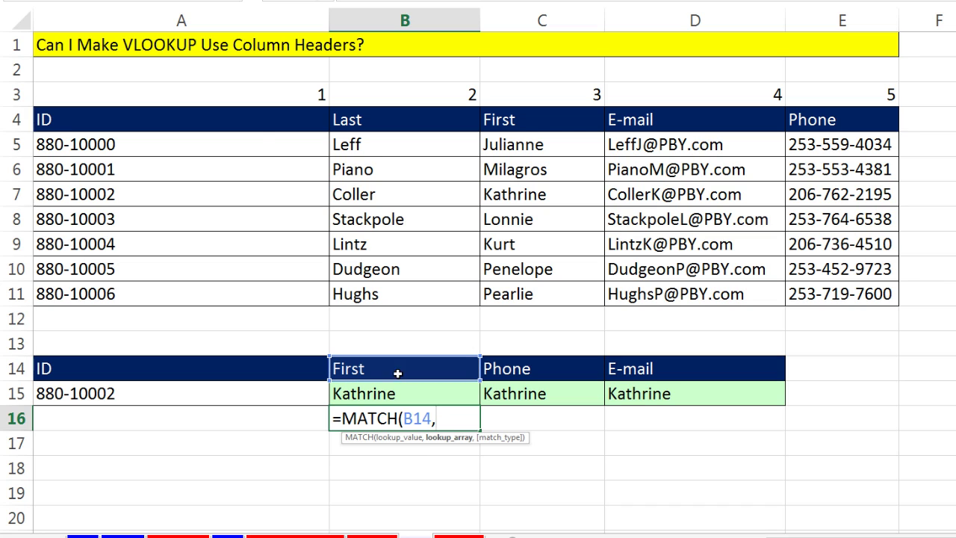
pyautogui.moveTo(188, 122); pyautogui.dragTo(818, 125)
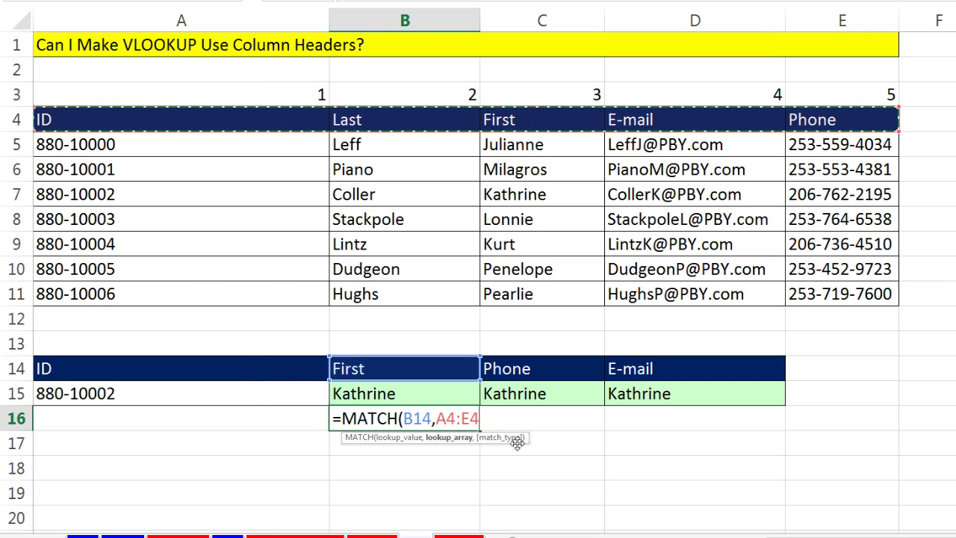
pyautogui.press('F4')
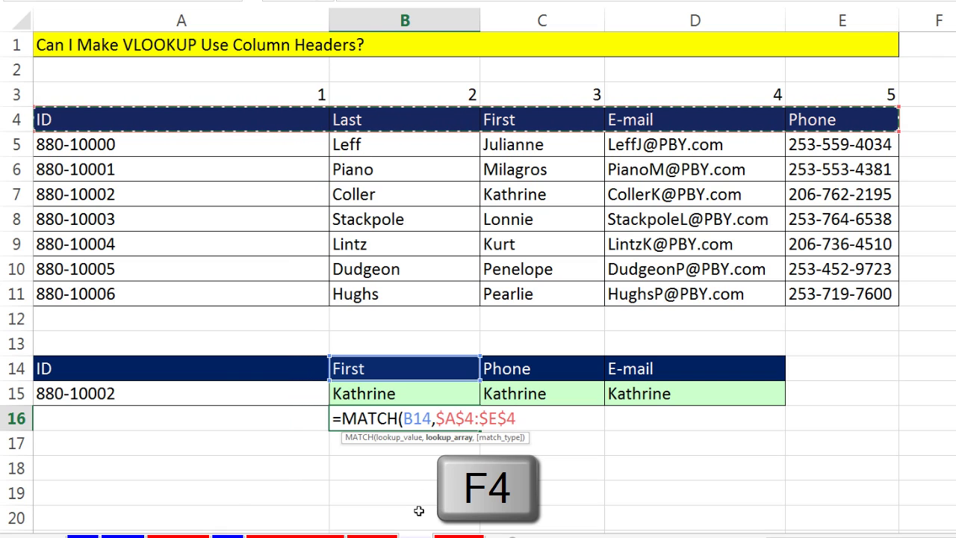
pyautogui.write(',')
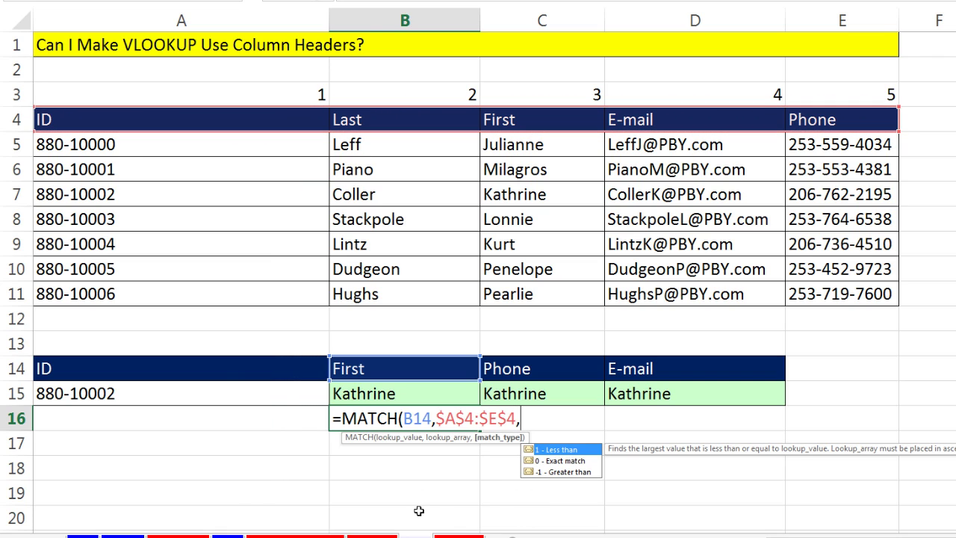
pyautogui.write('0)')
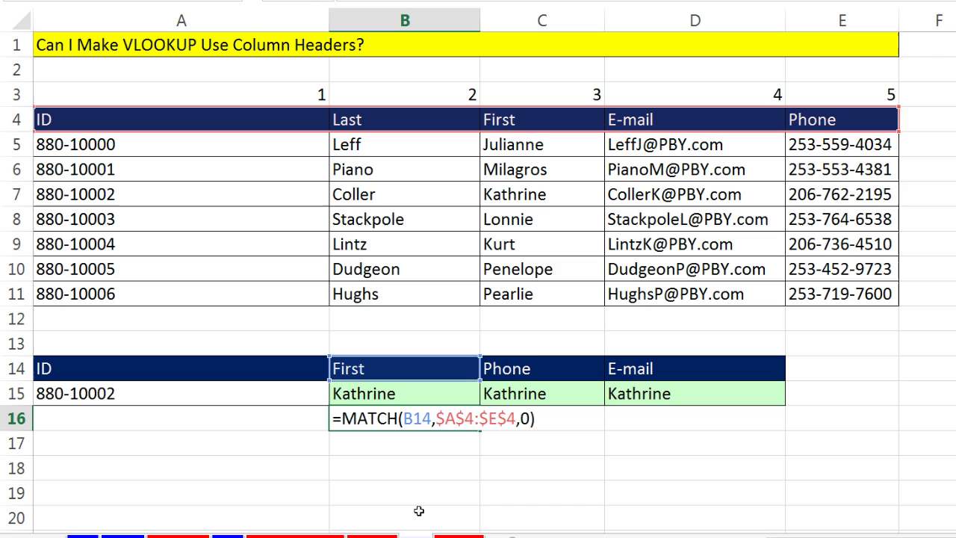
pyautogui.hotkey('ctrl', 'Return')
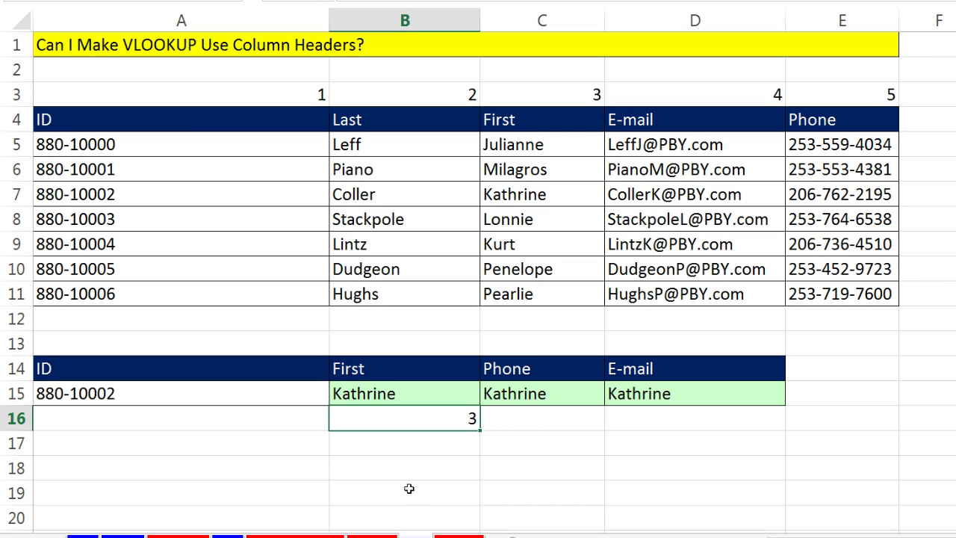
pyautogui.moveTo(481, 431); pyautogui.dragTo(768, 437)
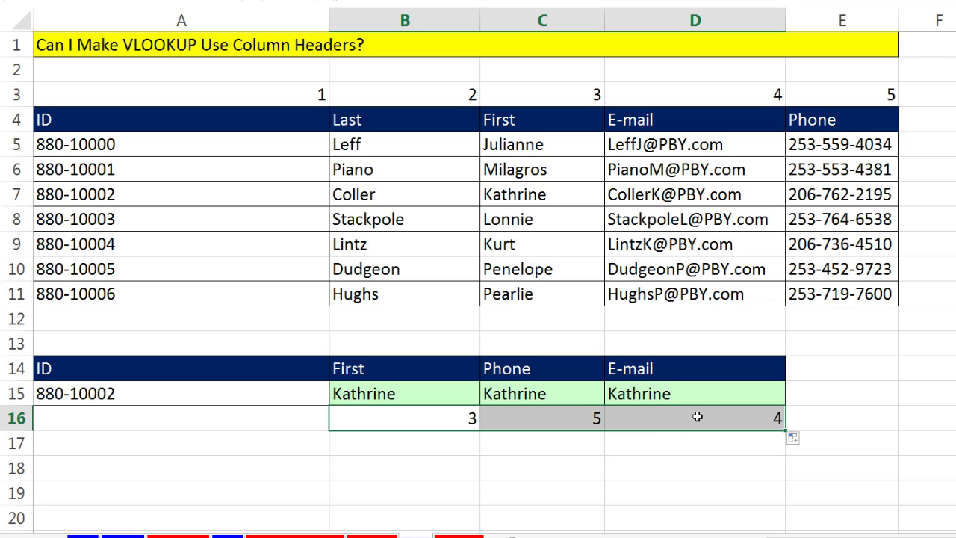
# - Copy the MATCH expression from B16's formula without its equal sign, leaving the cell unchanged
pyautogui.click(455, 424)
pyautogui.press('F2')
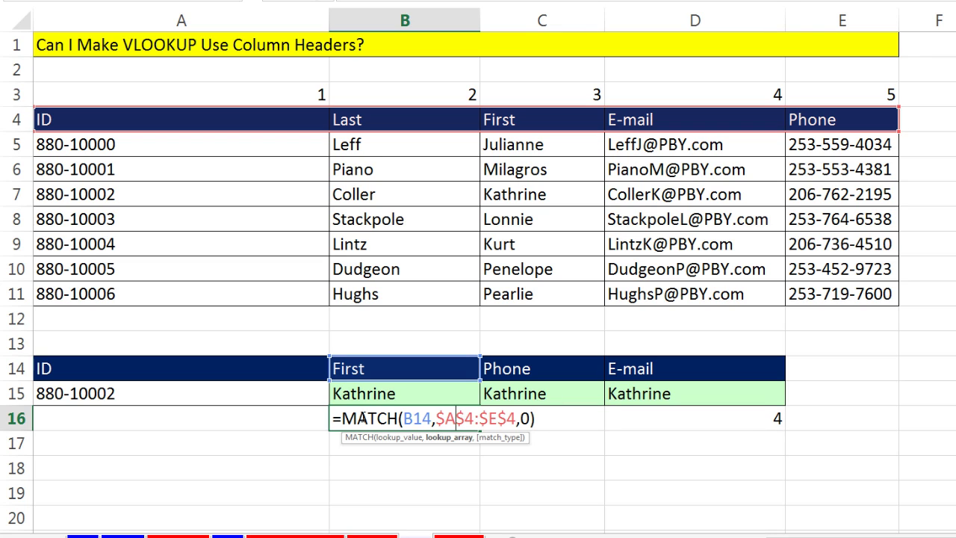
pyautogui.moveTo(338, 419); pyautogui.dragTo(602, 418)
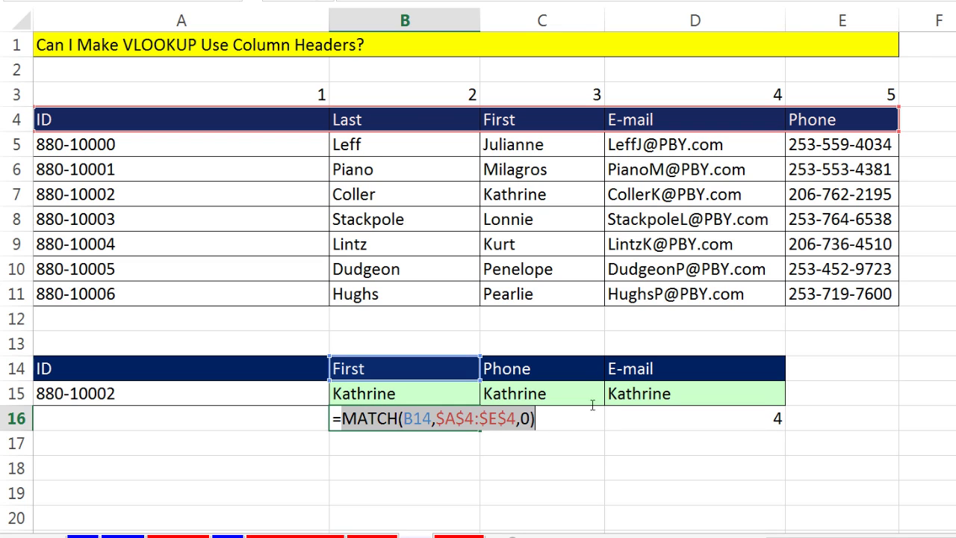
pyautogui.hotkey('ctrl', 'c')
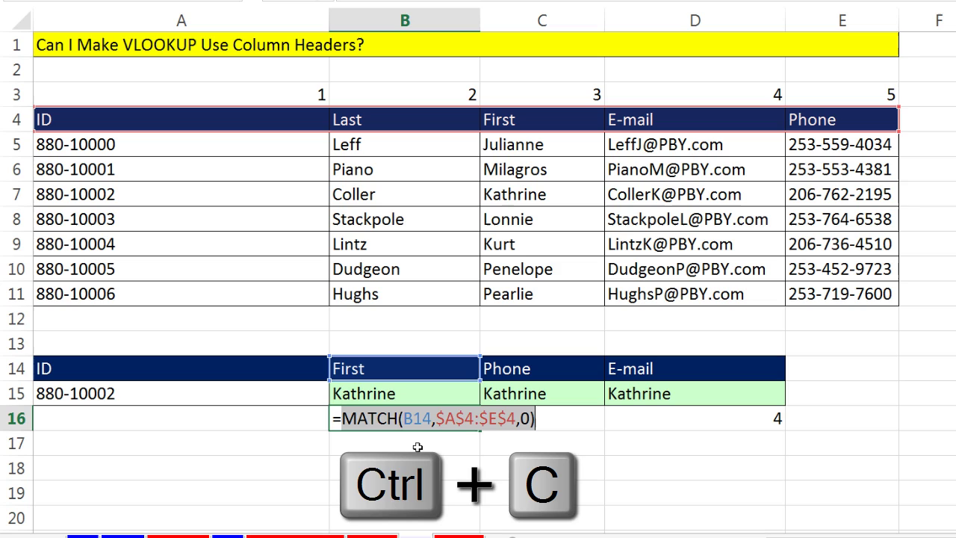
pyautogui.press('Escape')
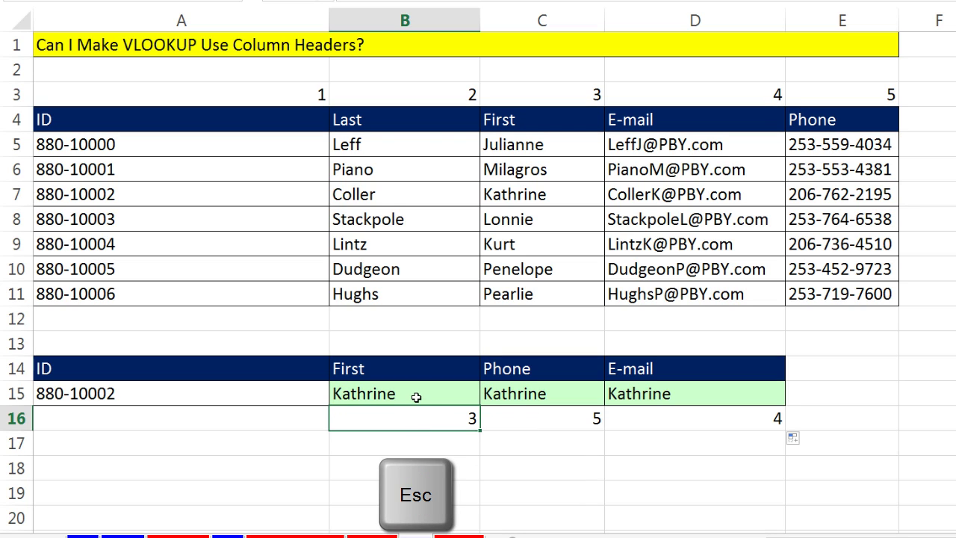
# - Replace the column index in B15's VLOOKUP with the copied MATCH(B14,$A$4:$E$4,0) and copy the formula across to D15
pyautogui.click(416, 397)
pyautogui.press('F2')
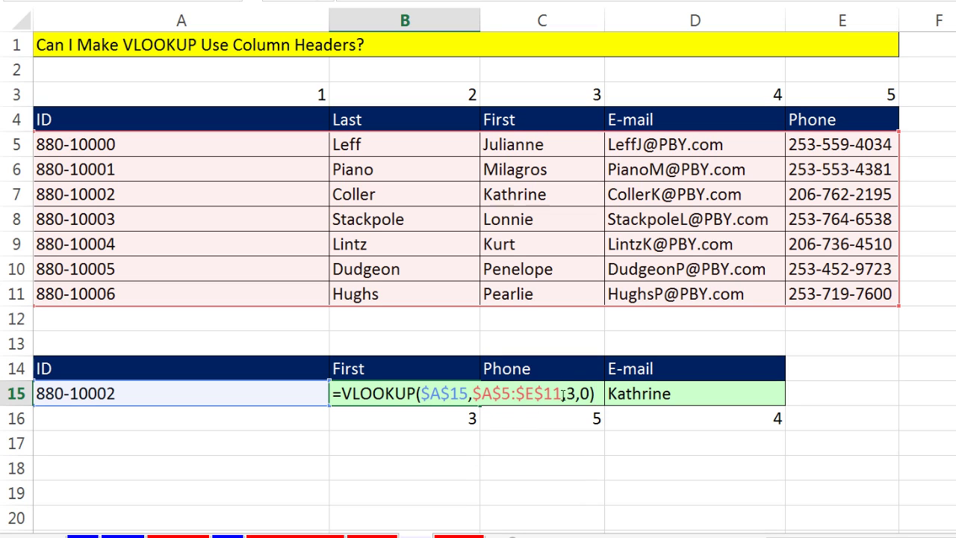
pyautogui.doubleClick(571, 394)
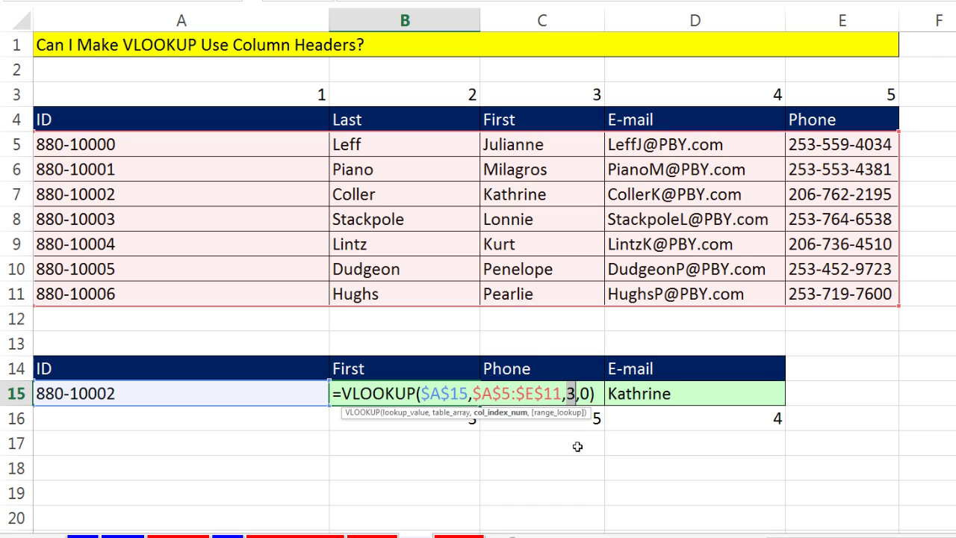
pyautogui.hotkey('ctrl', 'v')
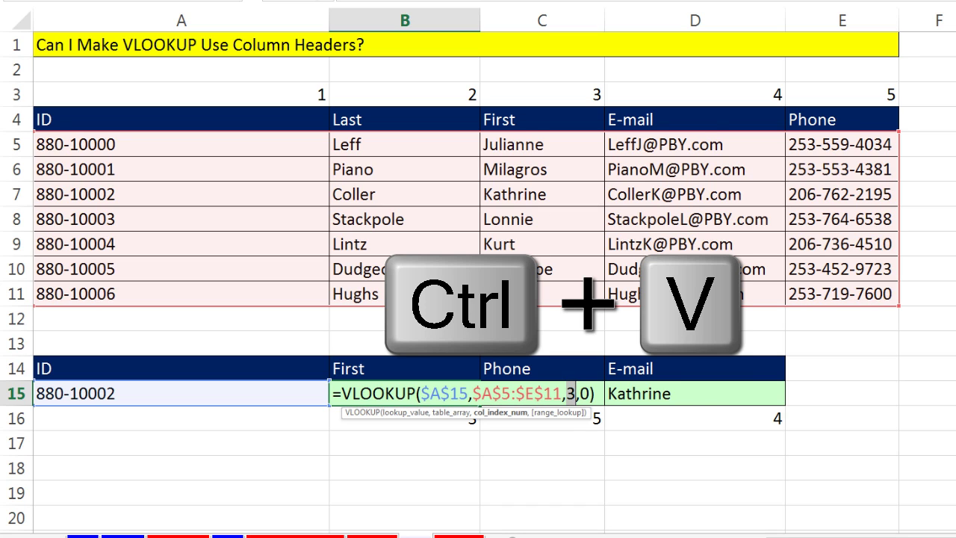
pyautogui.click(513, 413)
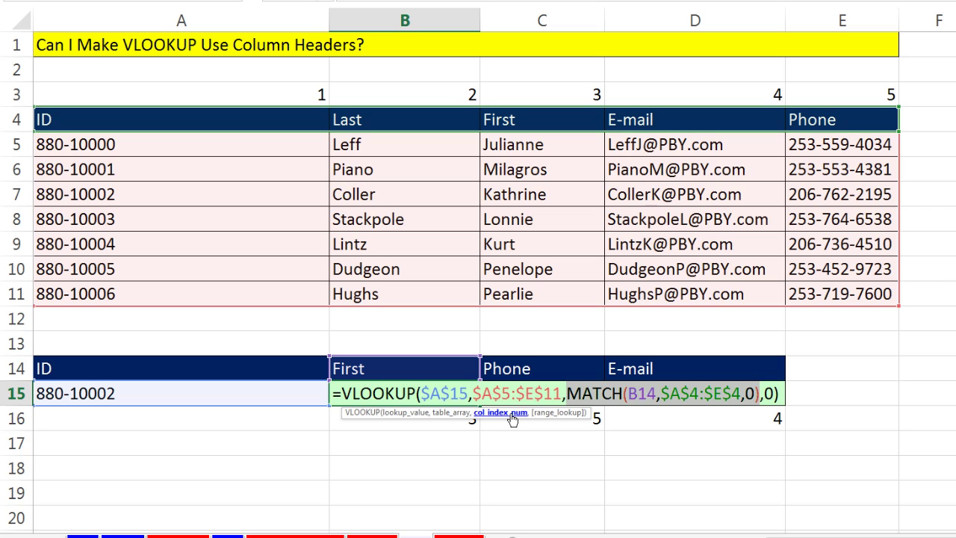
pyautogui.moveTo(587, 415); pyautogui.dragTo(587, 450)
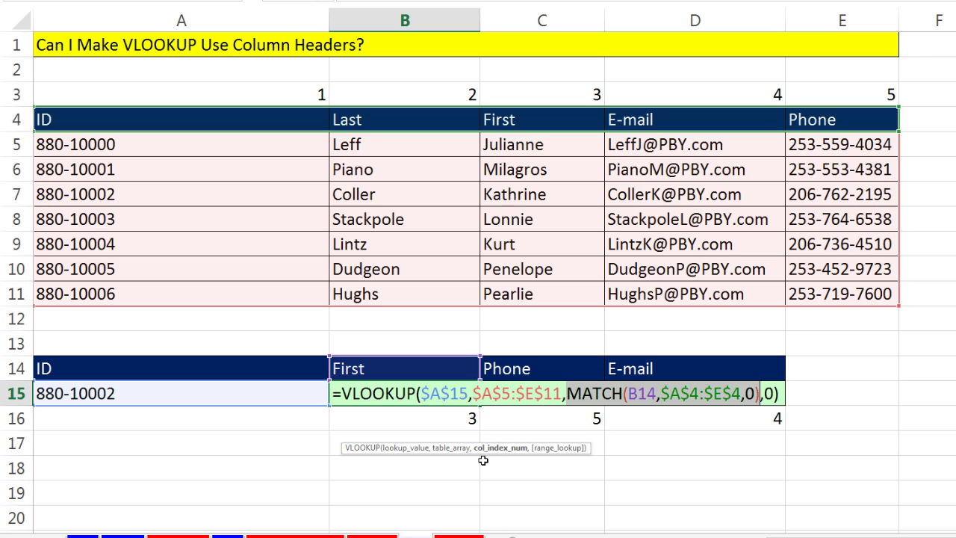
pyautogui.hotkey('ctrl', 'shift', 'Return')
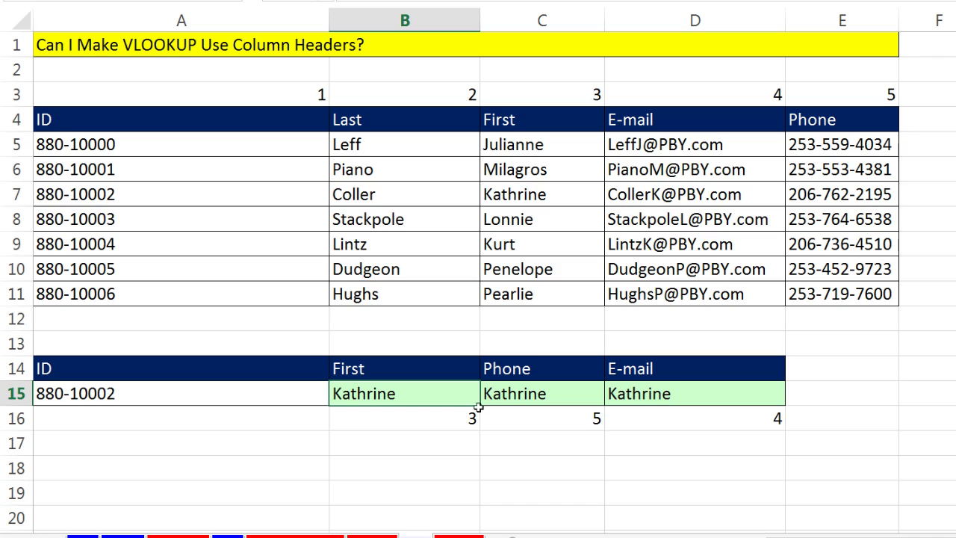
pyautogui.moveTo(495, 408); pyautogui.dragTo(736, 419)
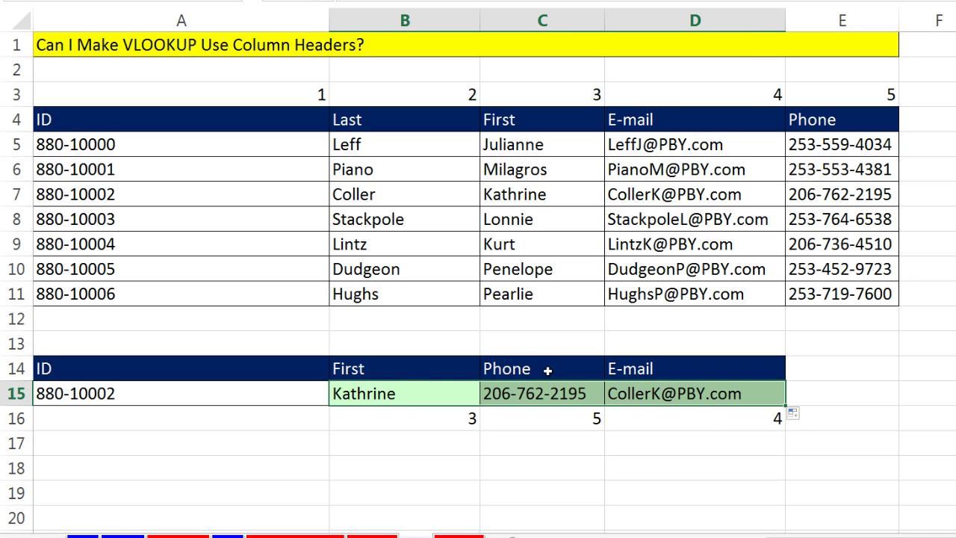
# - Change the B14 header to Last and examine the column index argument of B15's VLOOKUP
pyautogui.click(395, 371)
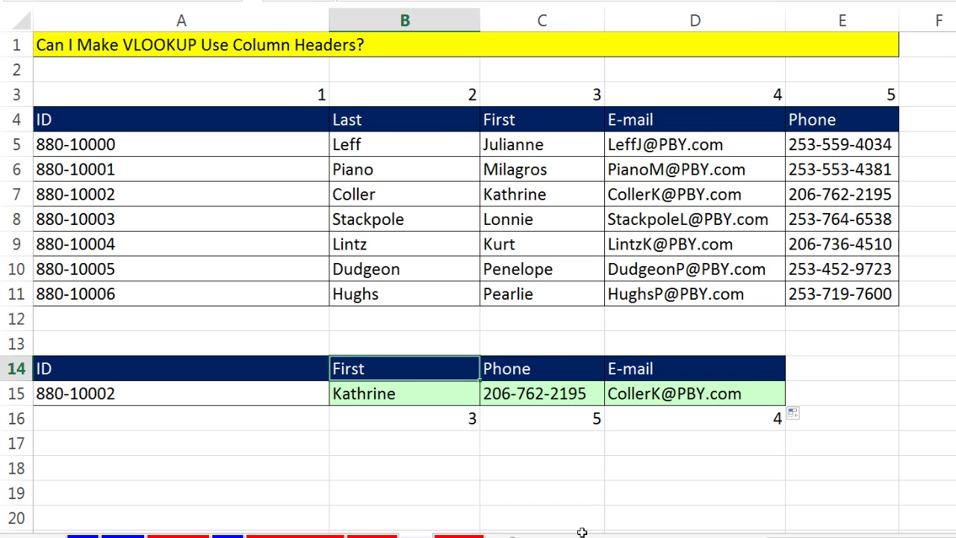
pyautogui.write('Last')
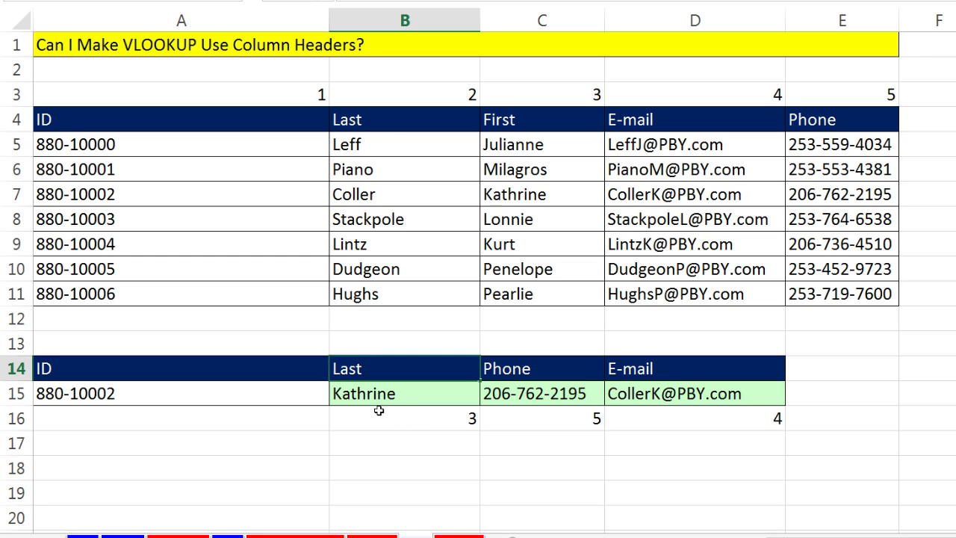
pyautogui.press('Return')
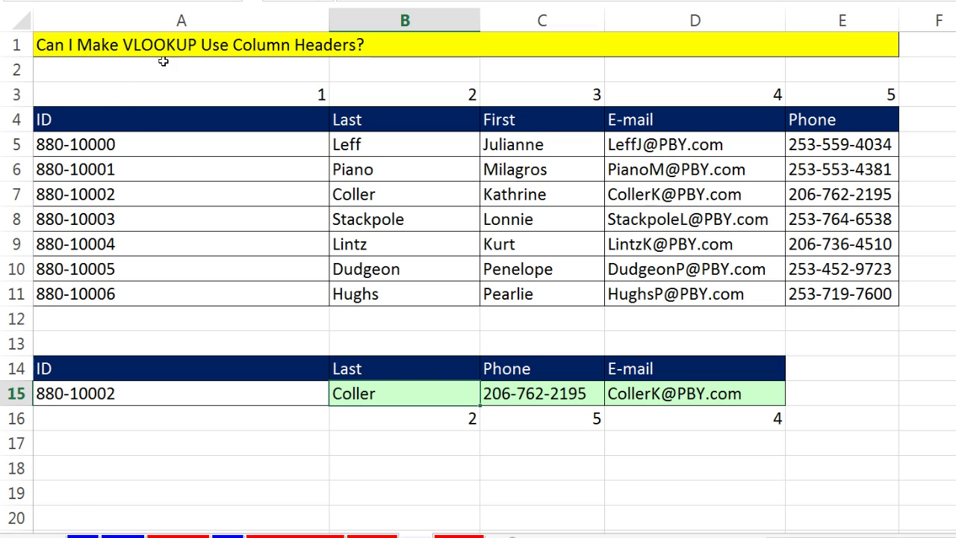
pyautogui.doubleClick(394, 396)
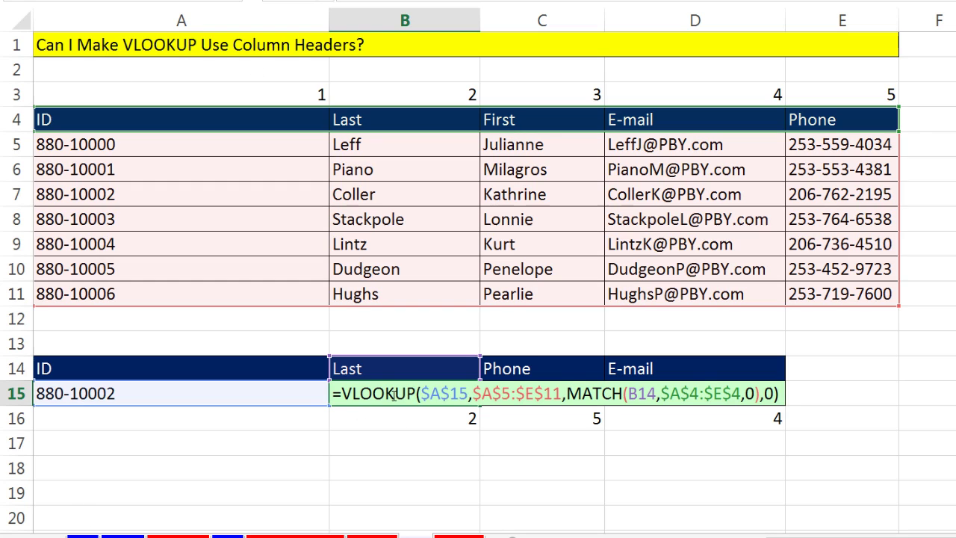
pyautogui.click(505, 414)
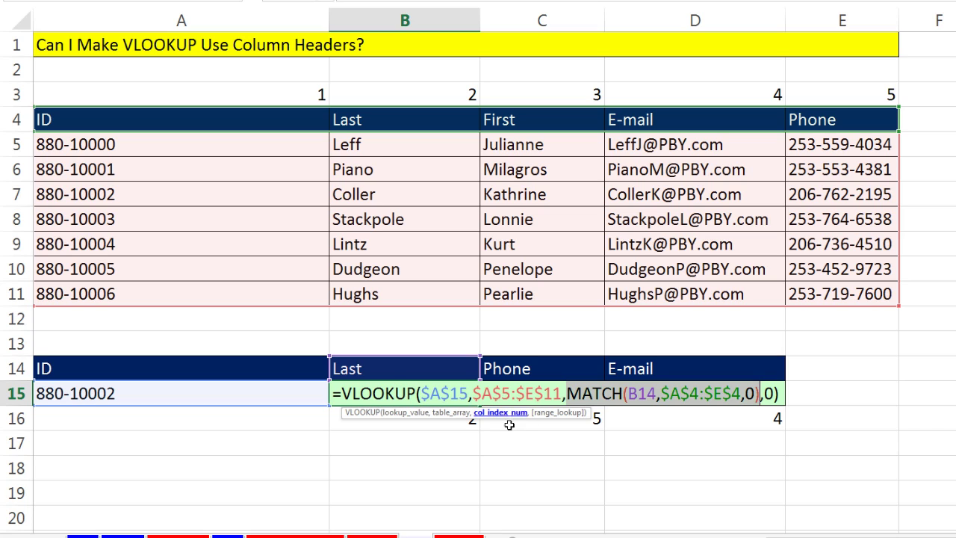